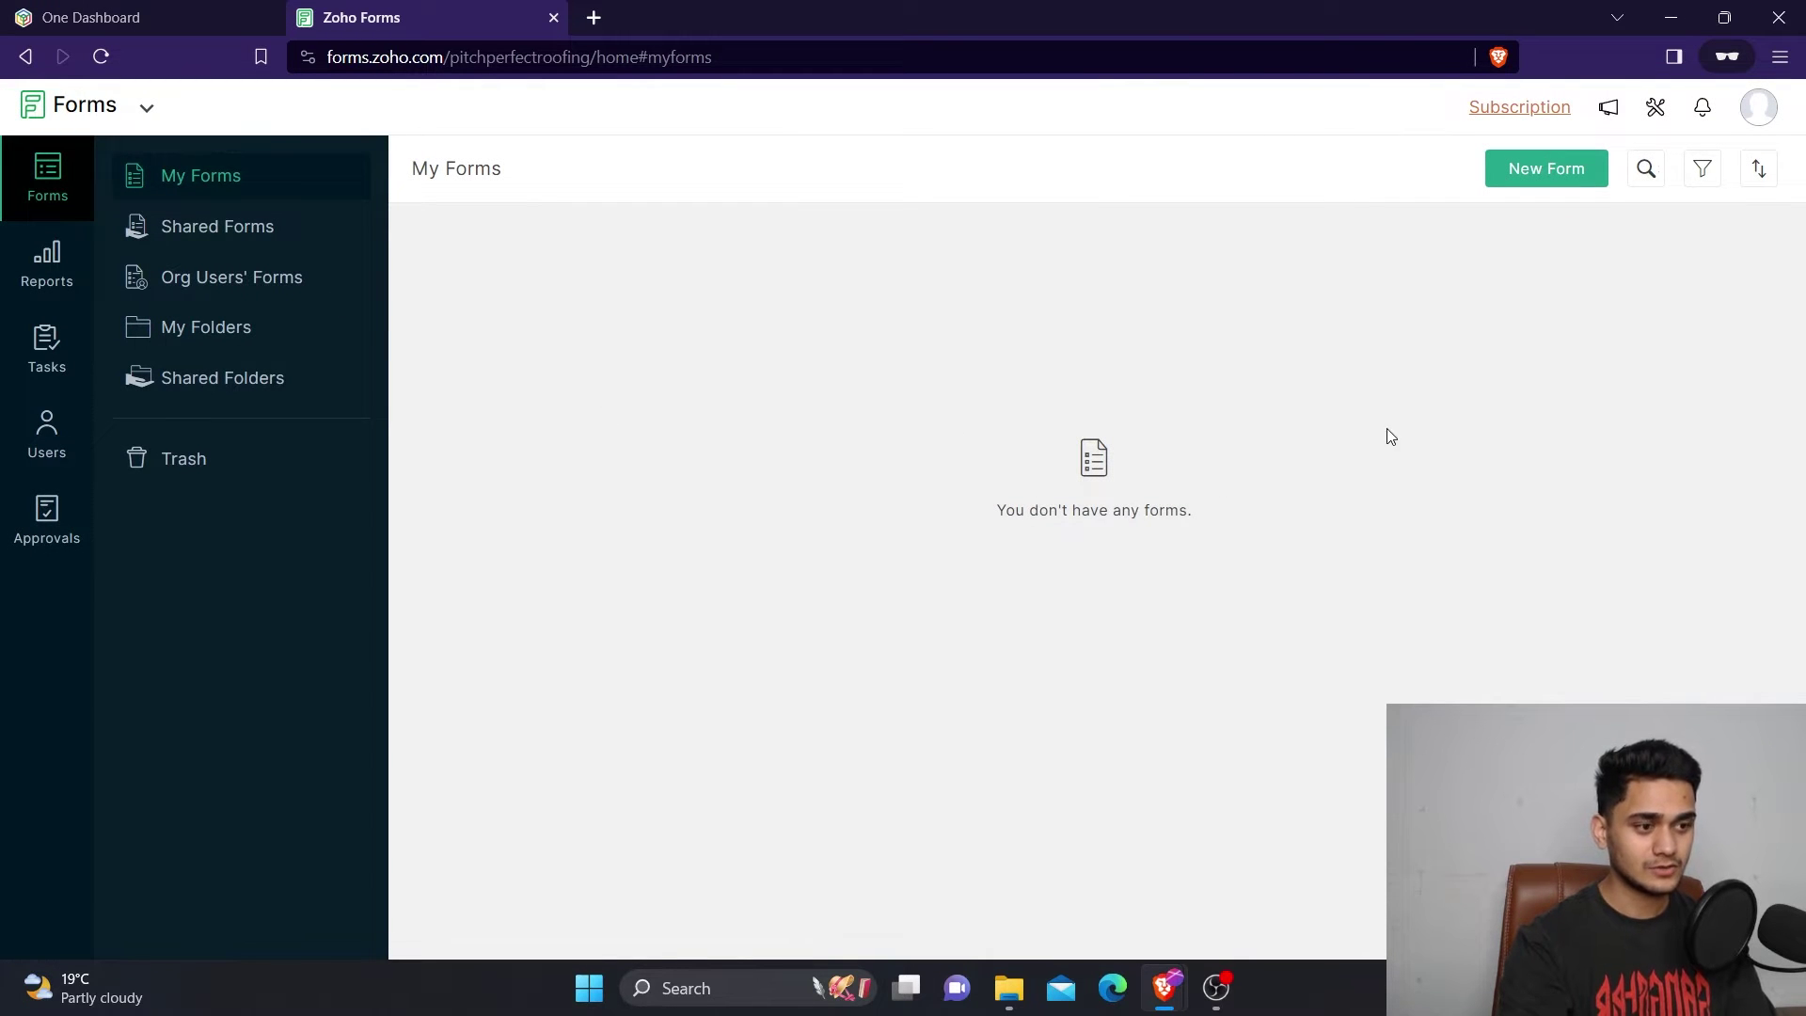
Create a new Standard form titled 'Qualification form'
left_click(1546, 176)
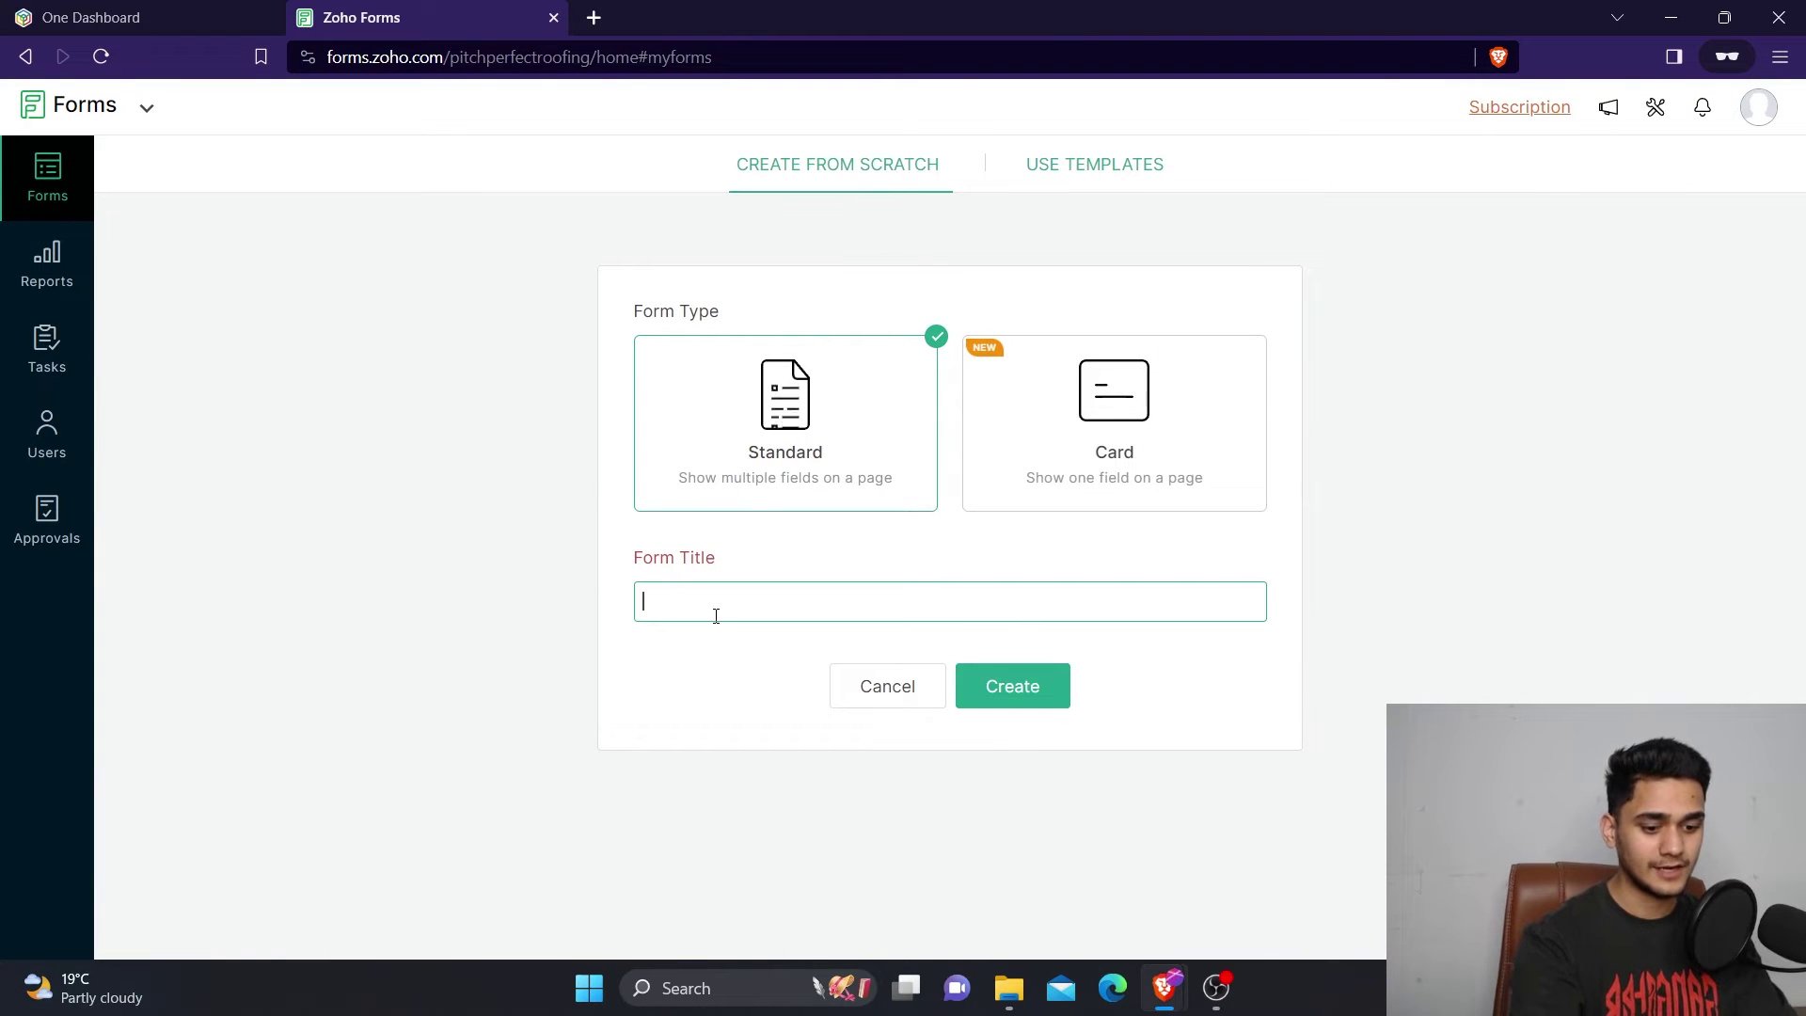
type("Qu")
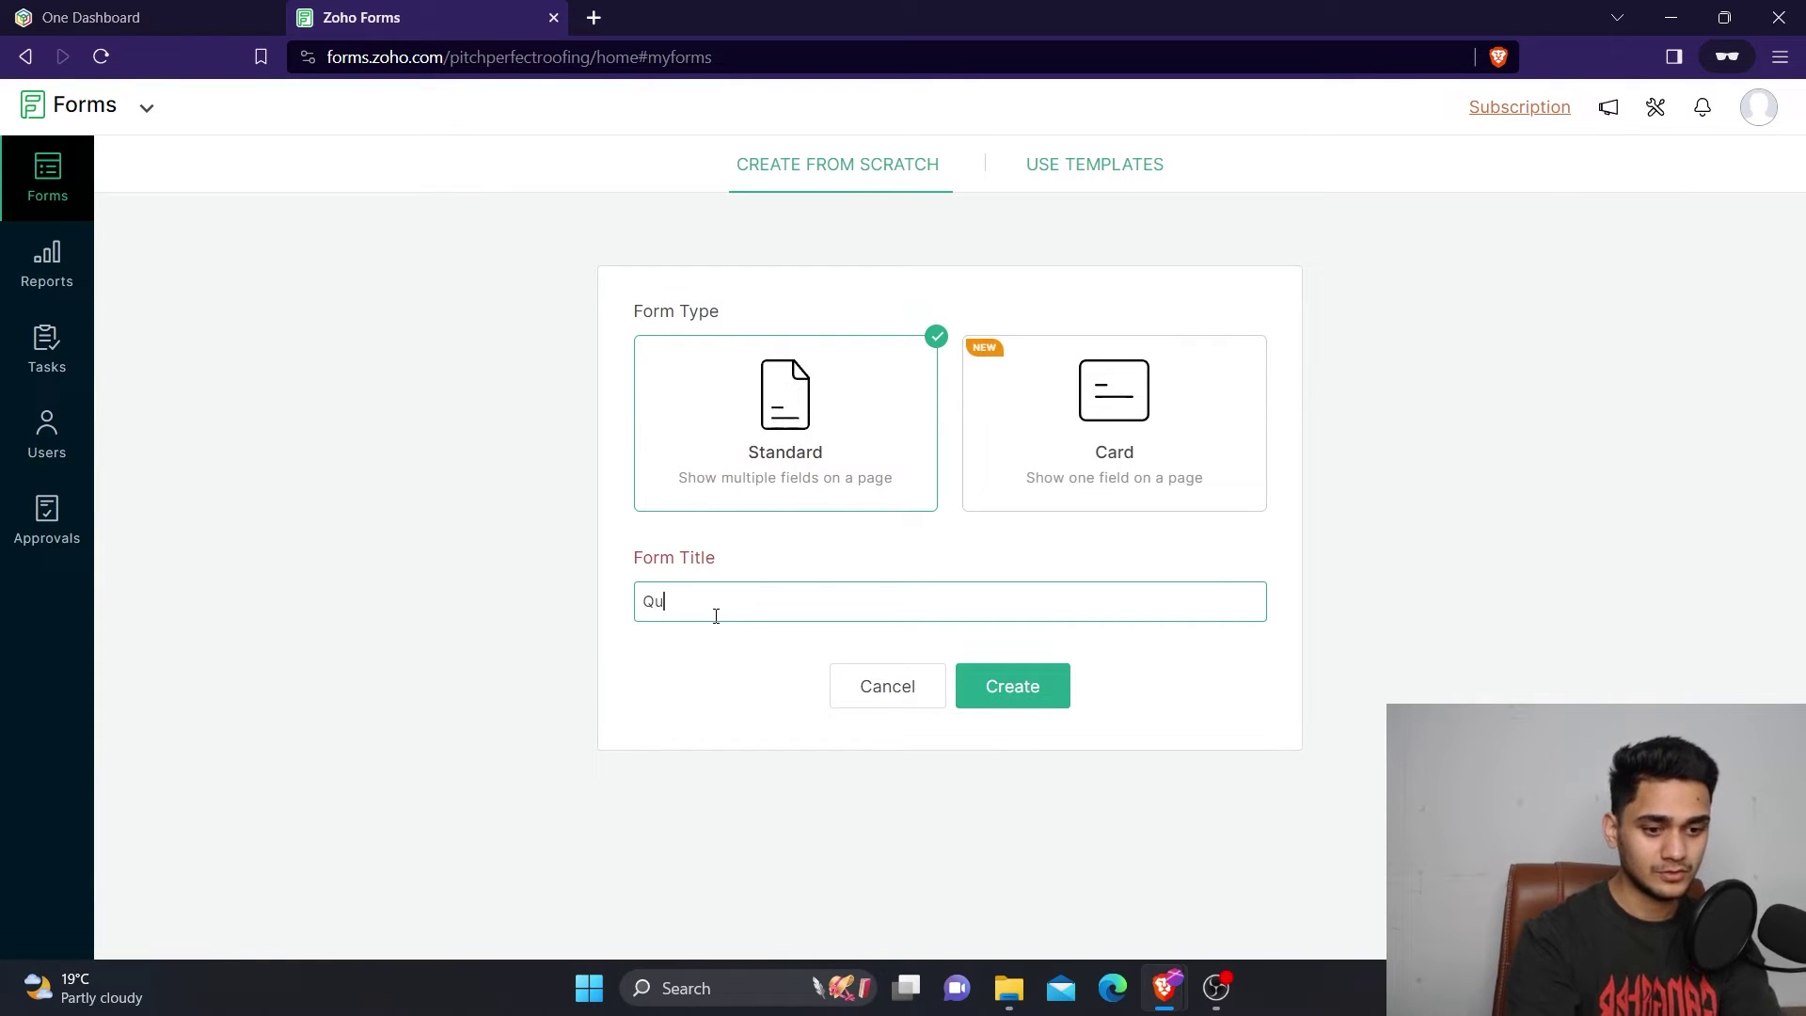
type("alificatio")
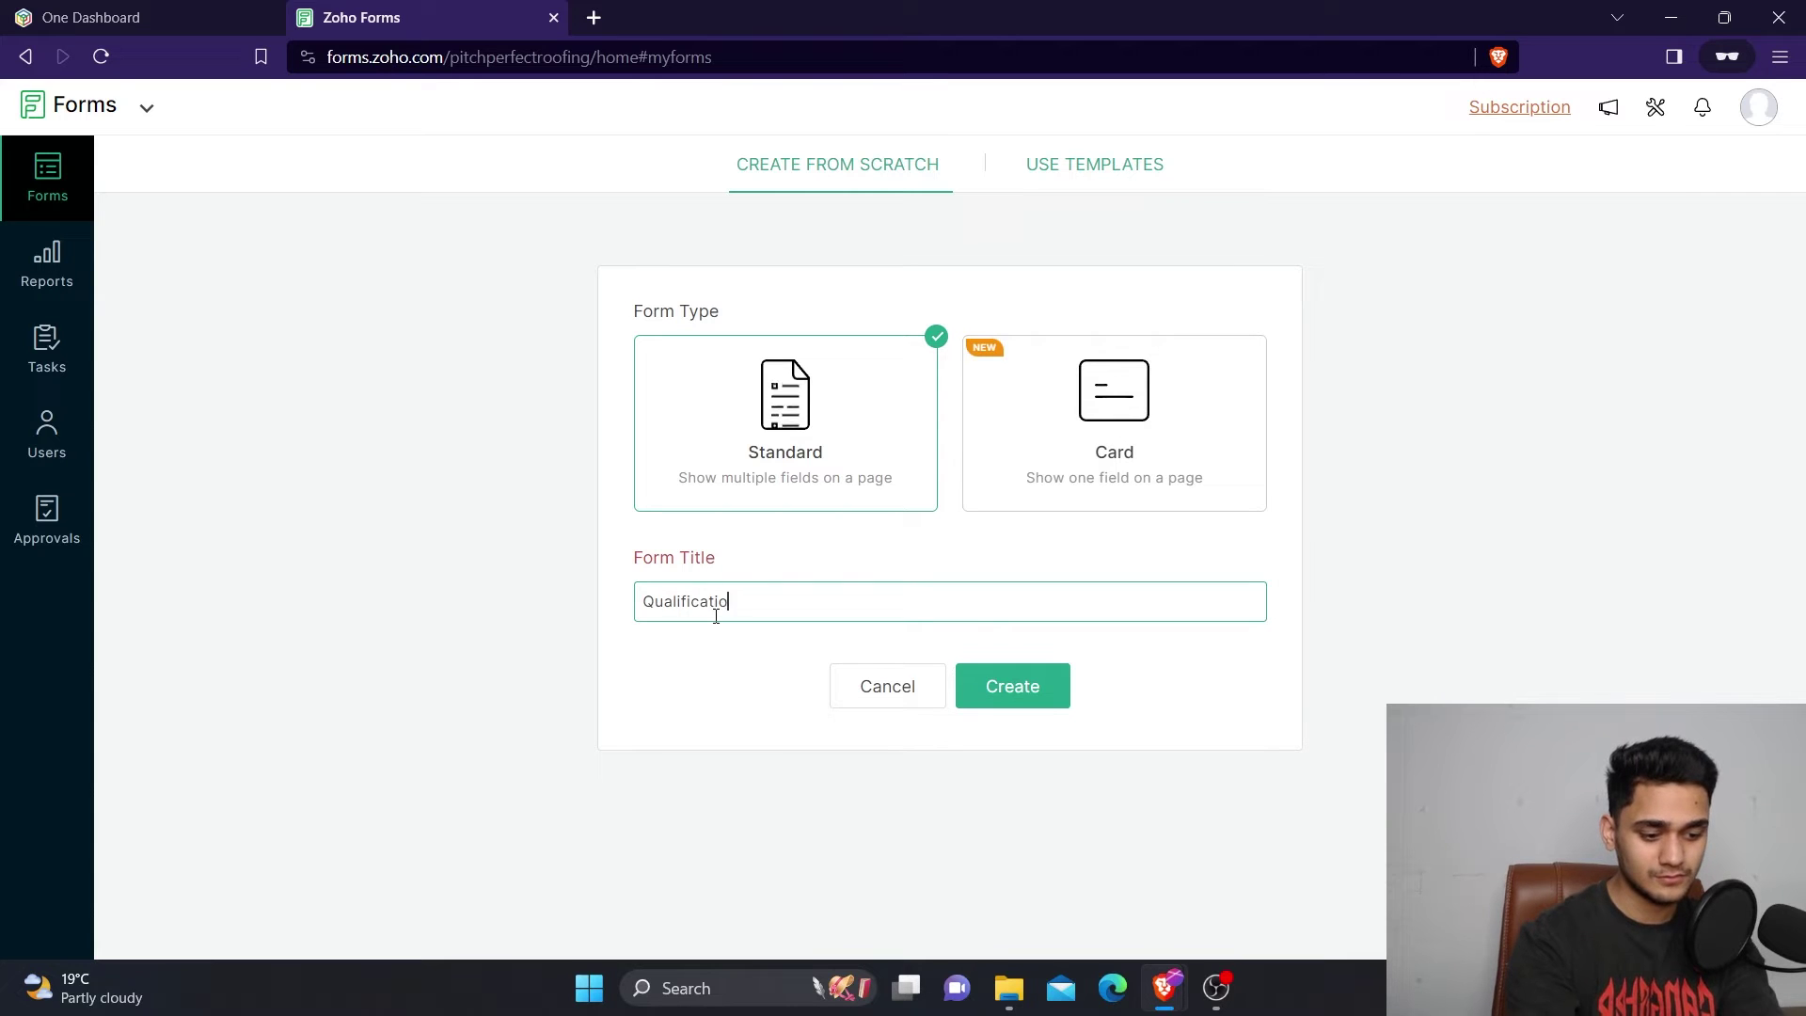
type("n form")
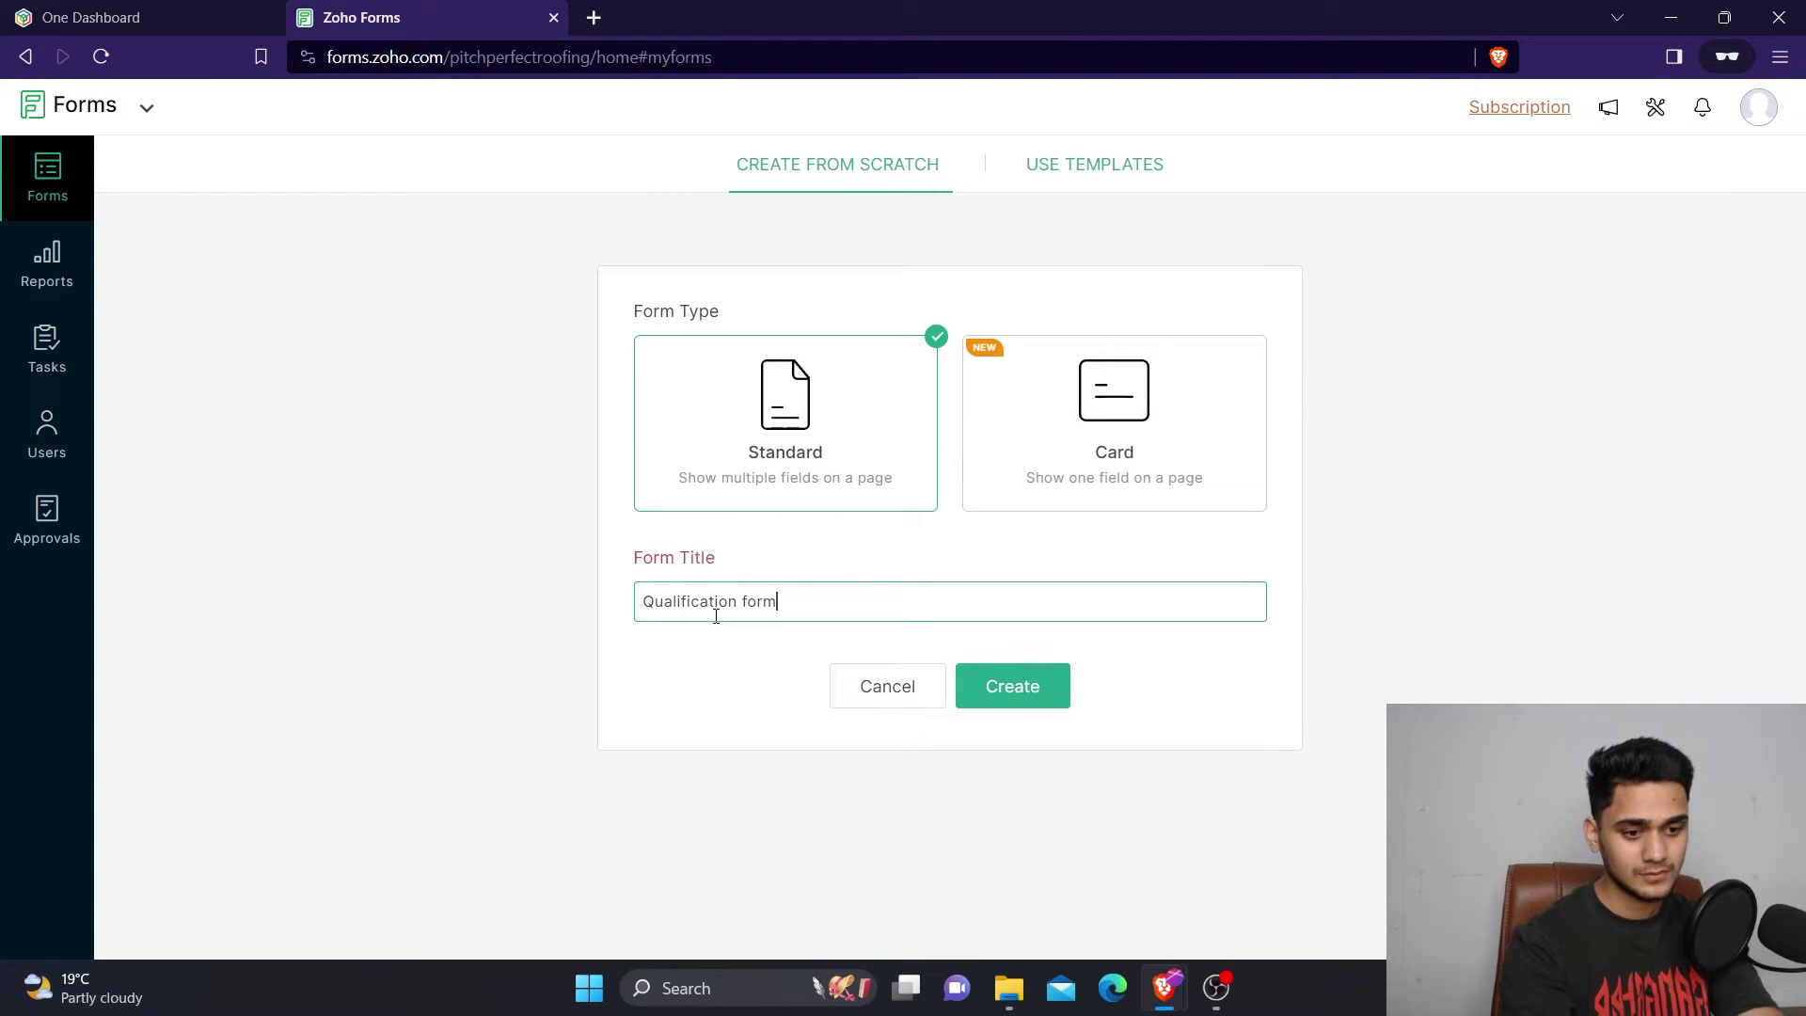
left_click(1016, 692)
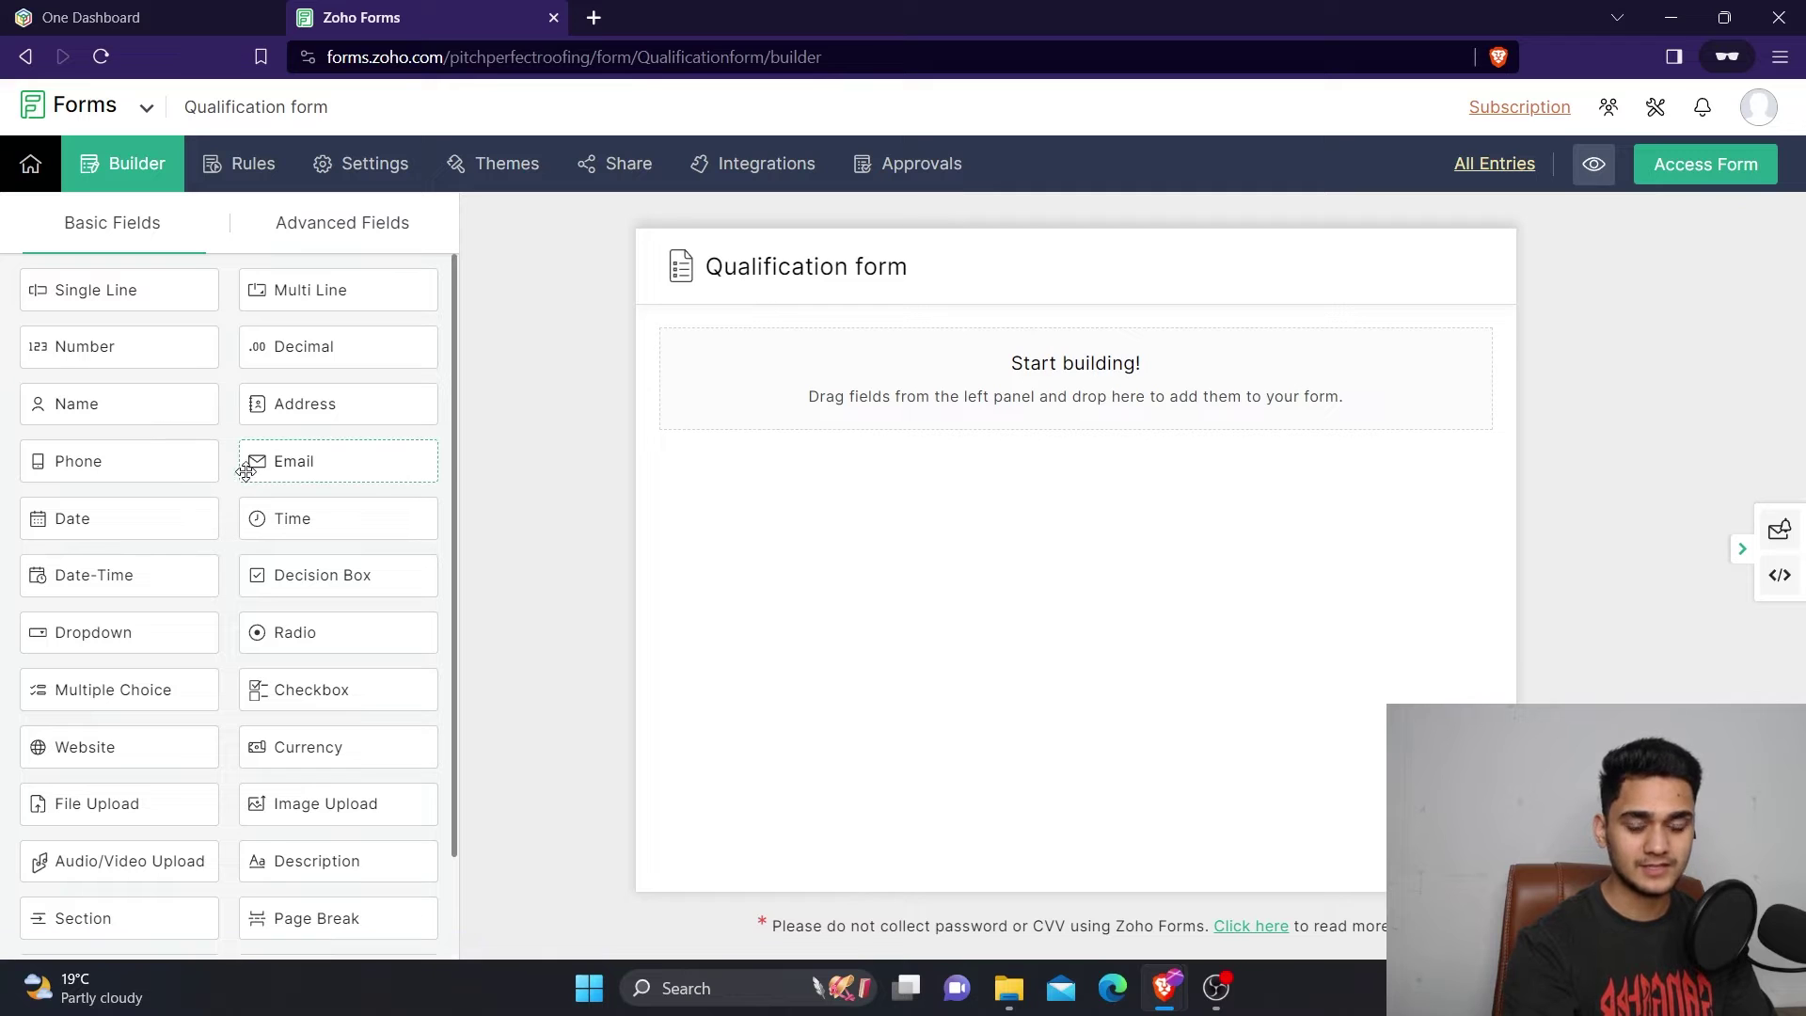
left_click(335, 231)
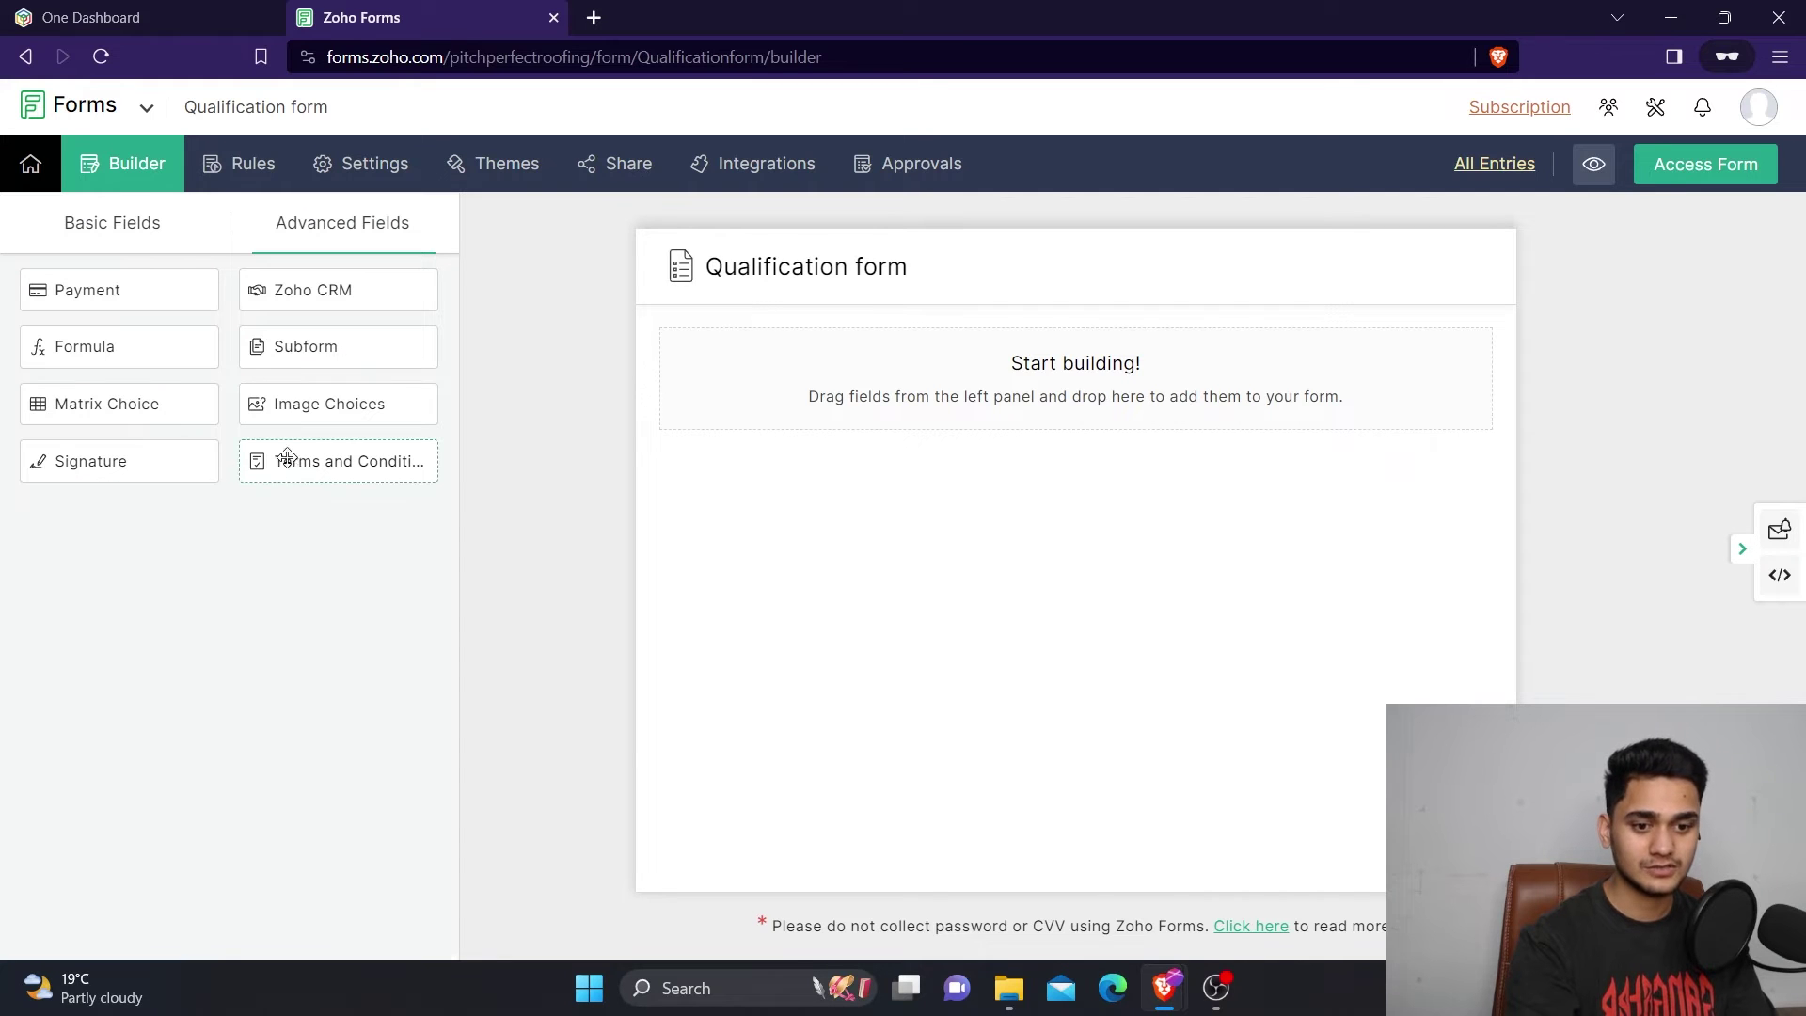
left_click(122, 224)
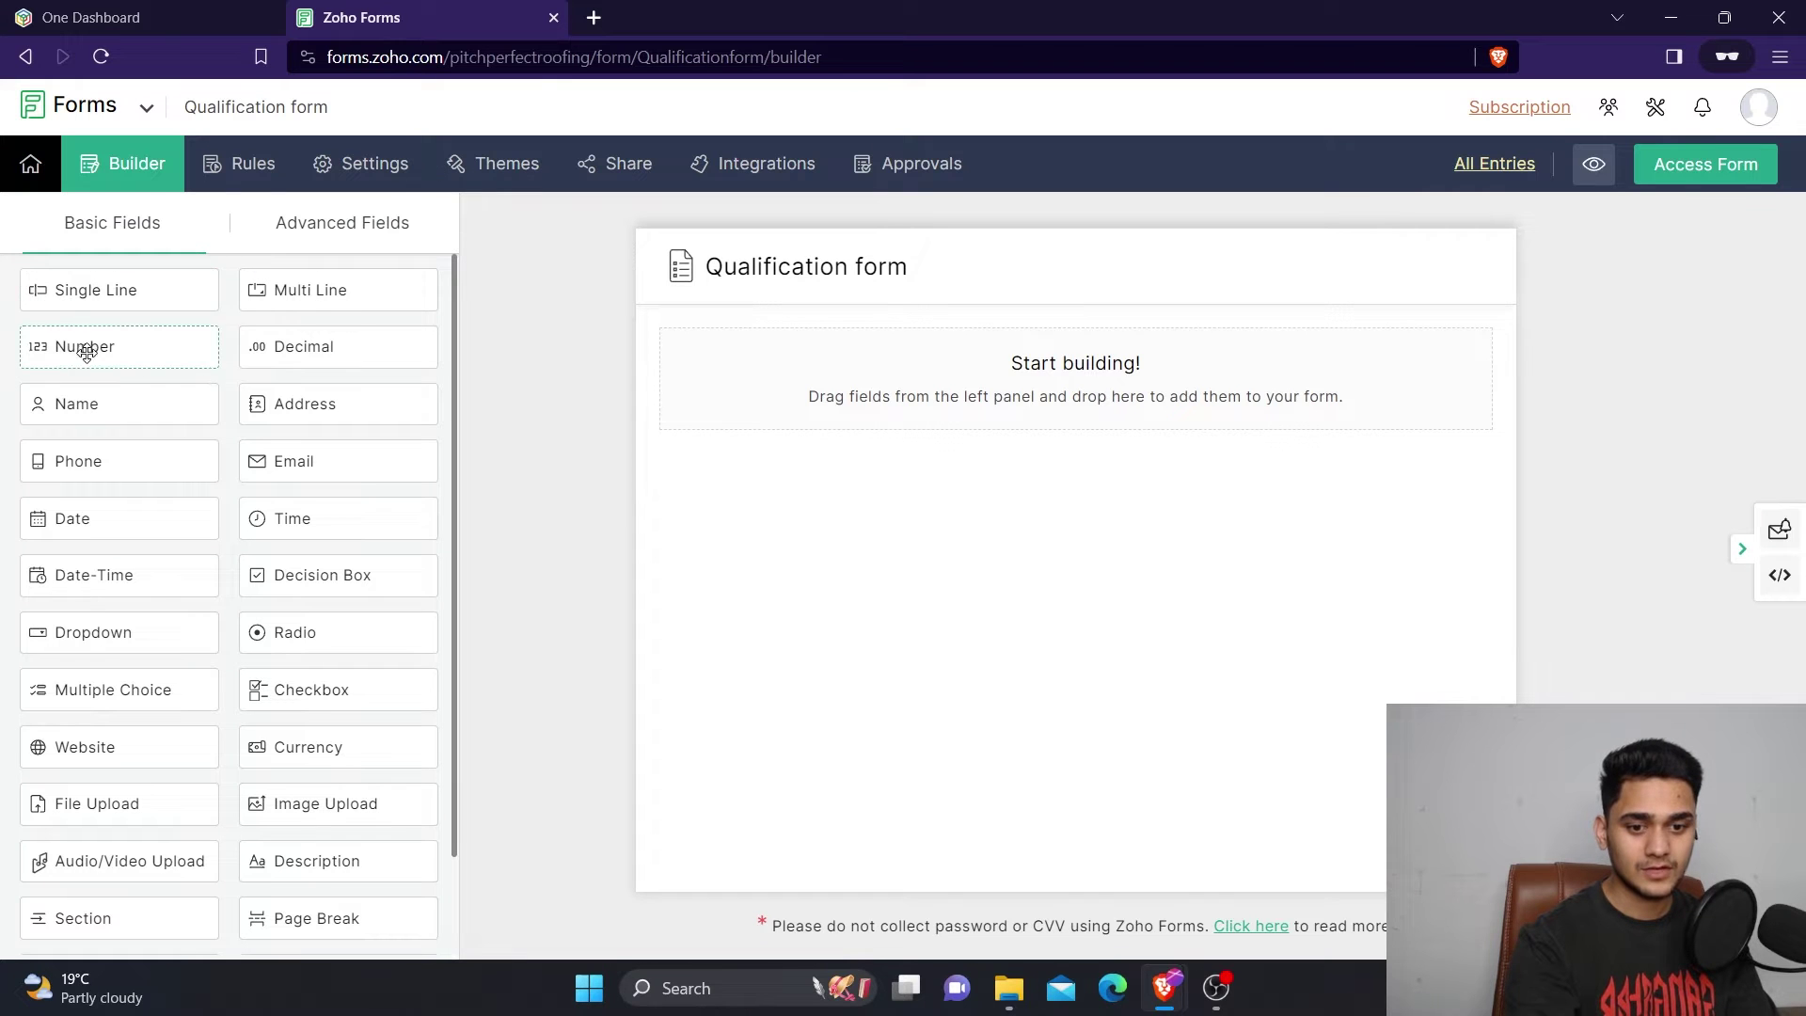
Add Name, Email, Phone, Address, File Upload and Currency fields to the form, in that order
left_click_drag(89, 405, 779, 378)
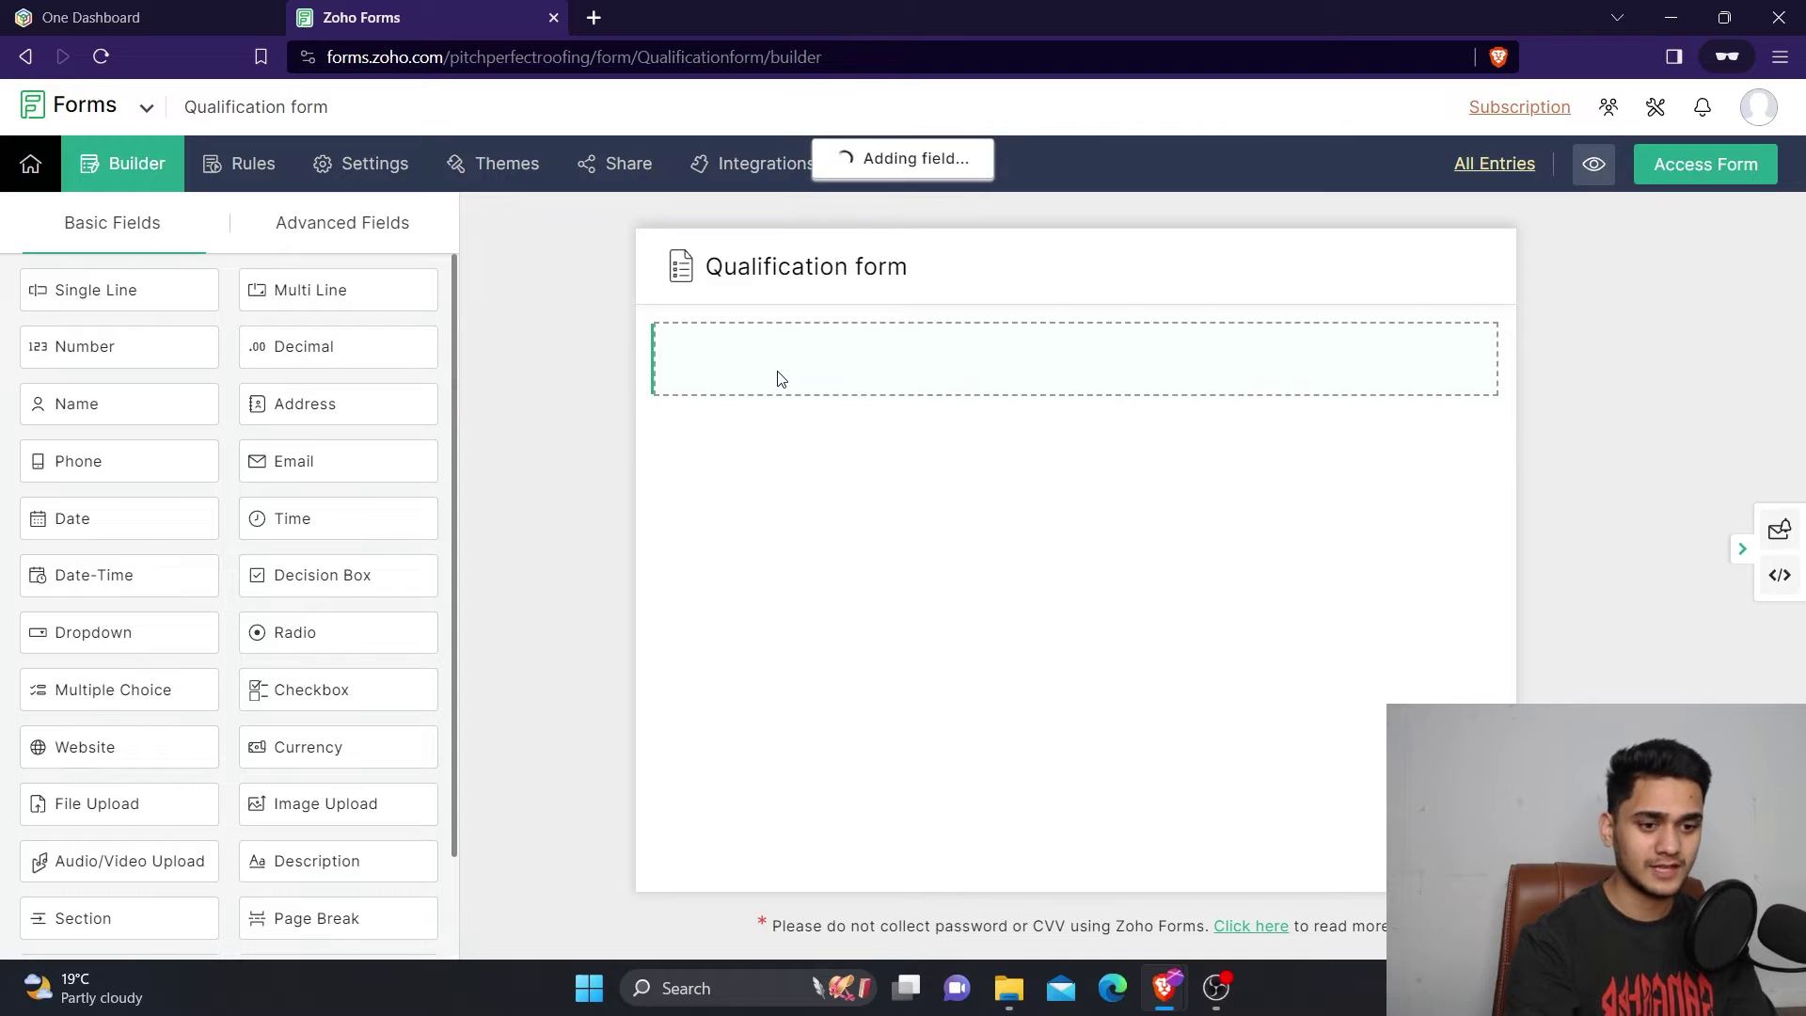
left_click_drag(315, 460, 894, 541)
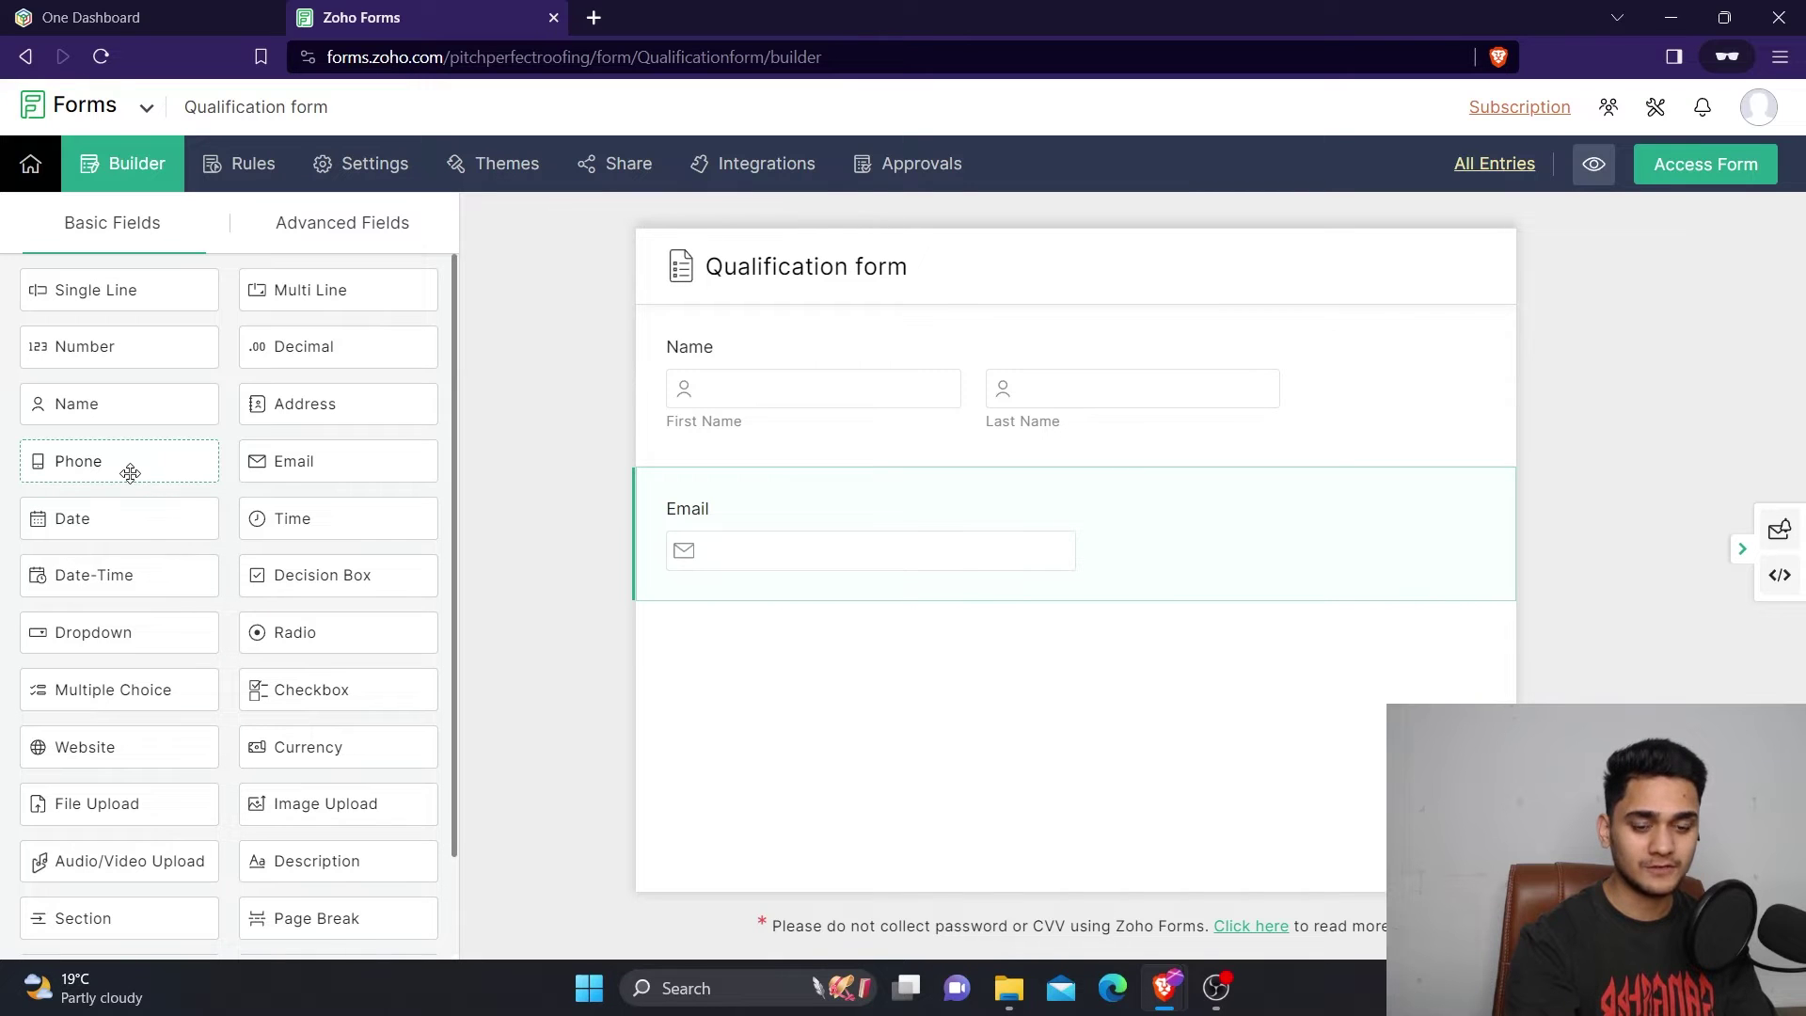
left_click_drag(81, 468, 831, 706)
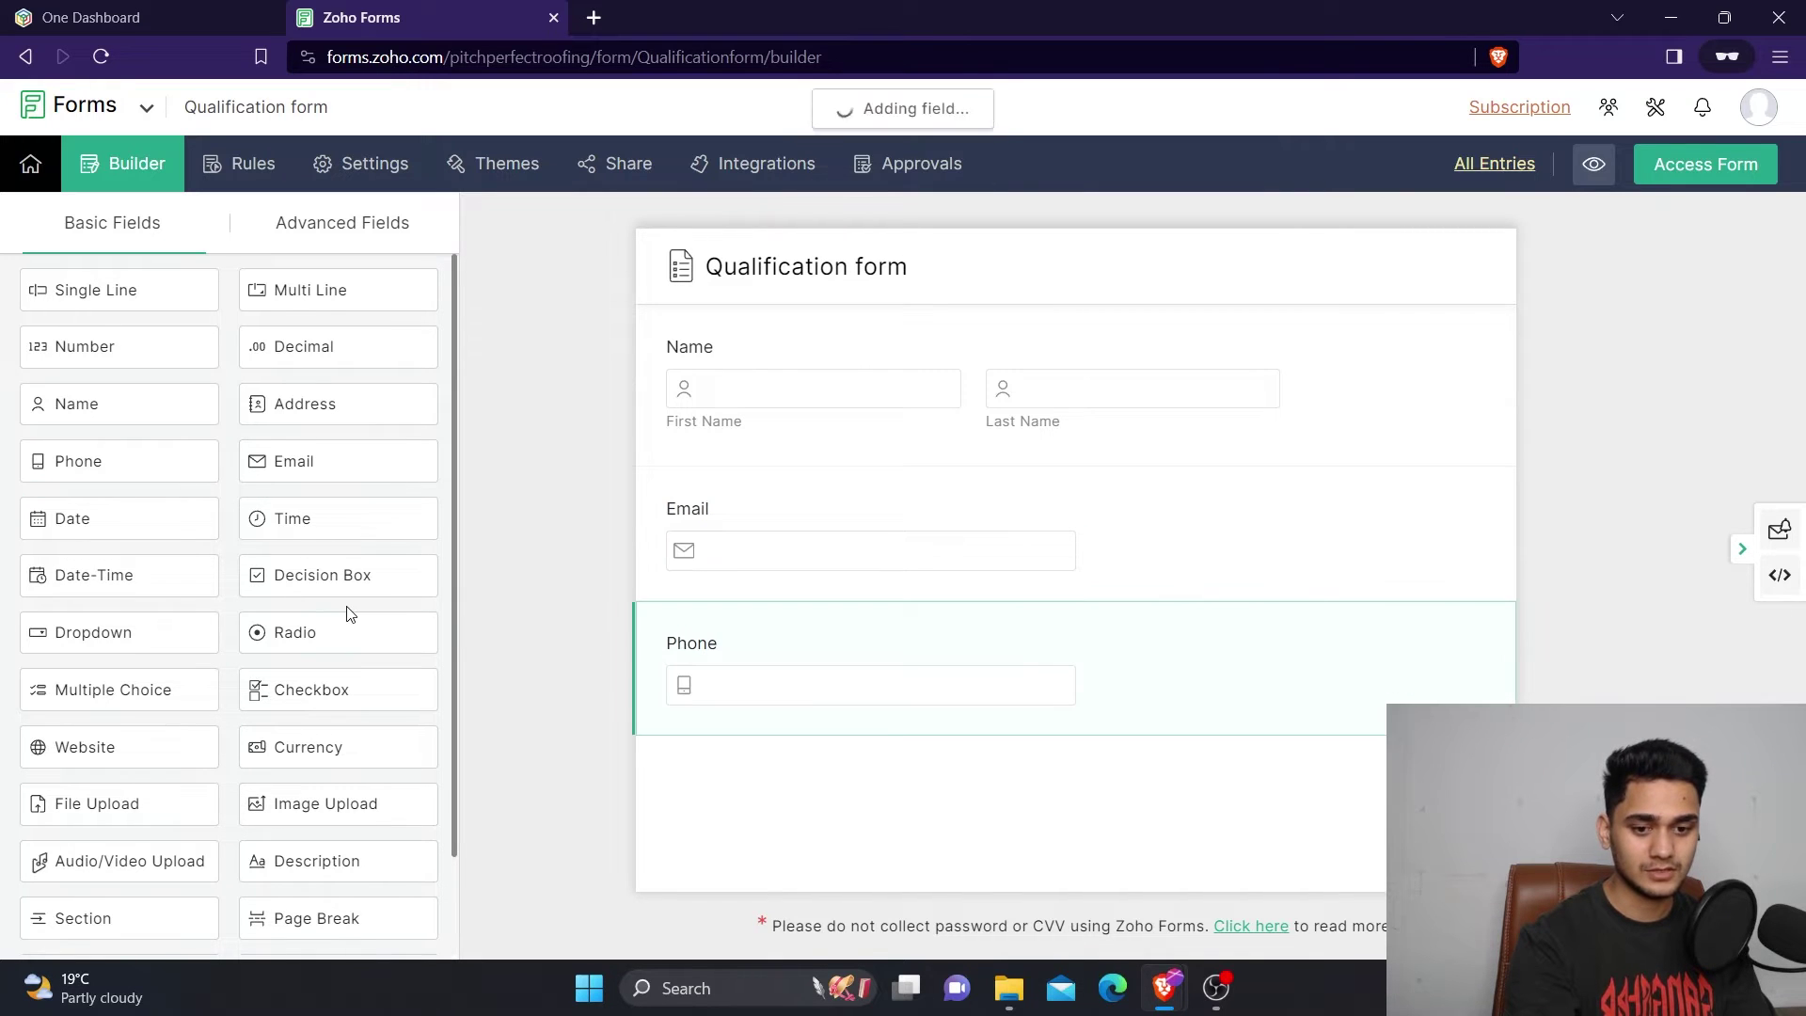
scroll(347, 612, "down", 2)
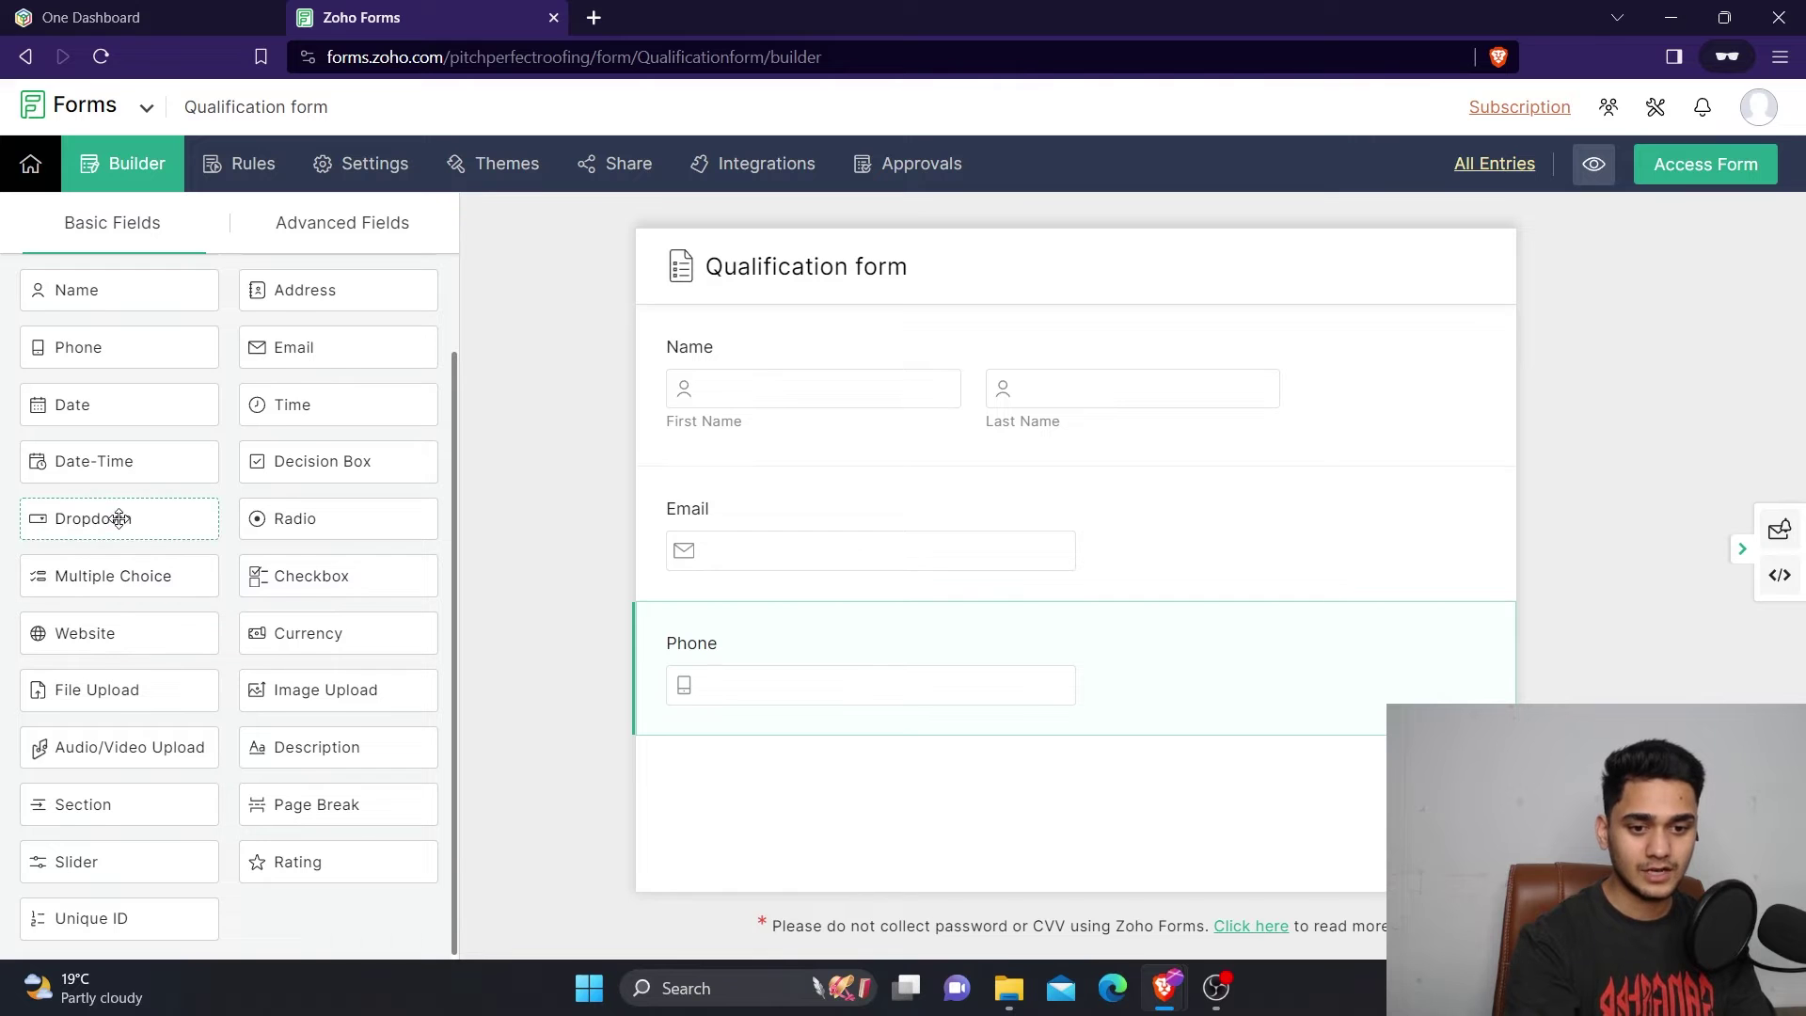
scroll(117, 516, "up", 2)
left_click_drag(325, 406, 839, 787)
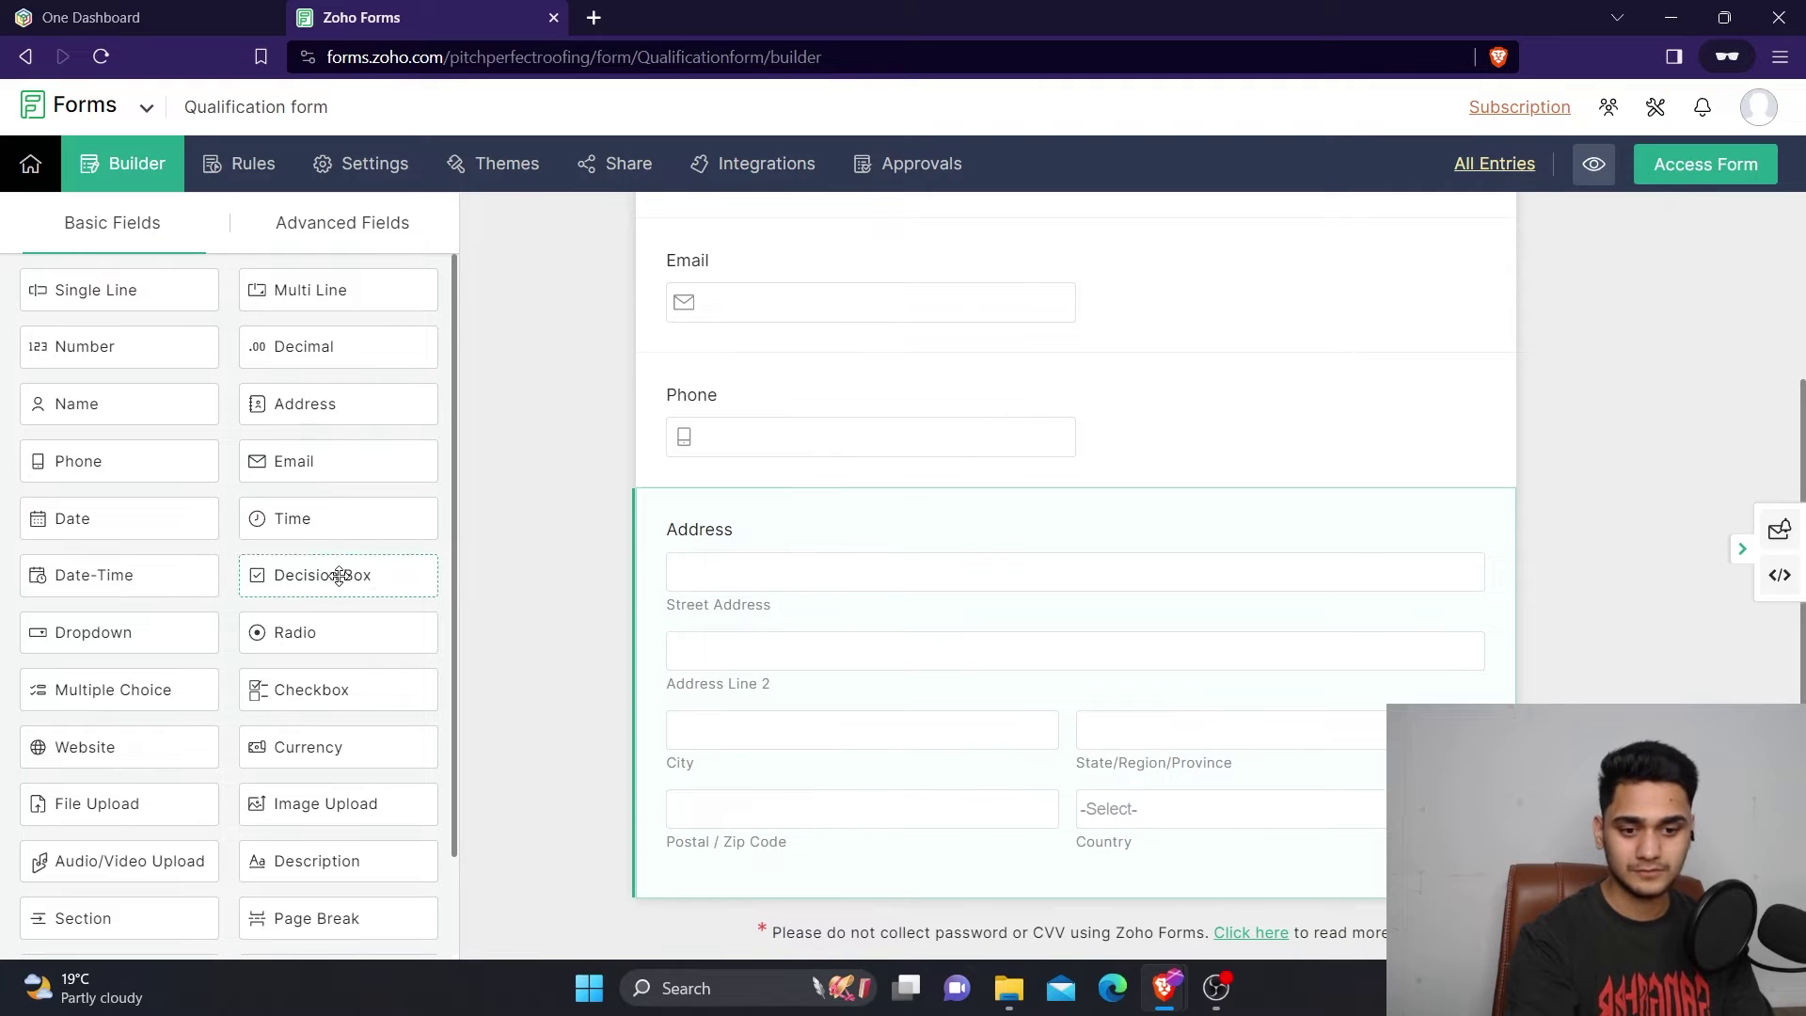
scroll(241, 674, "down", 2)
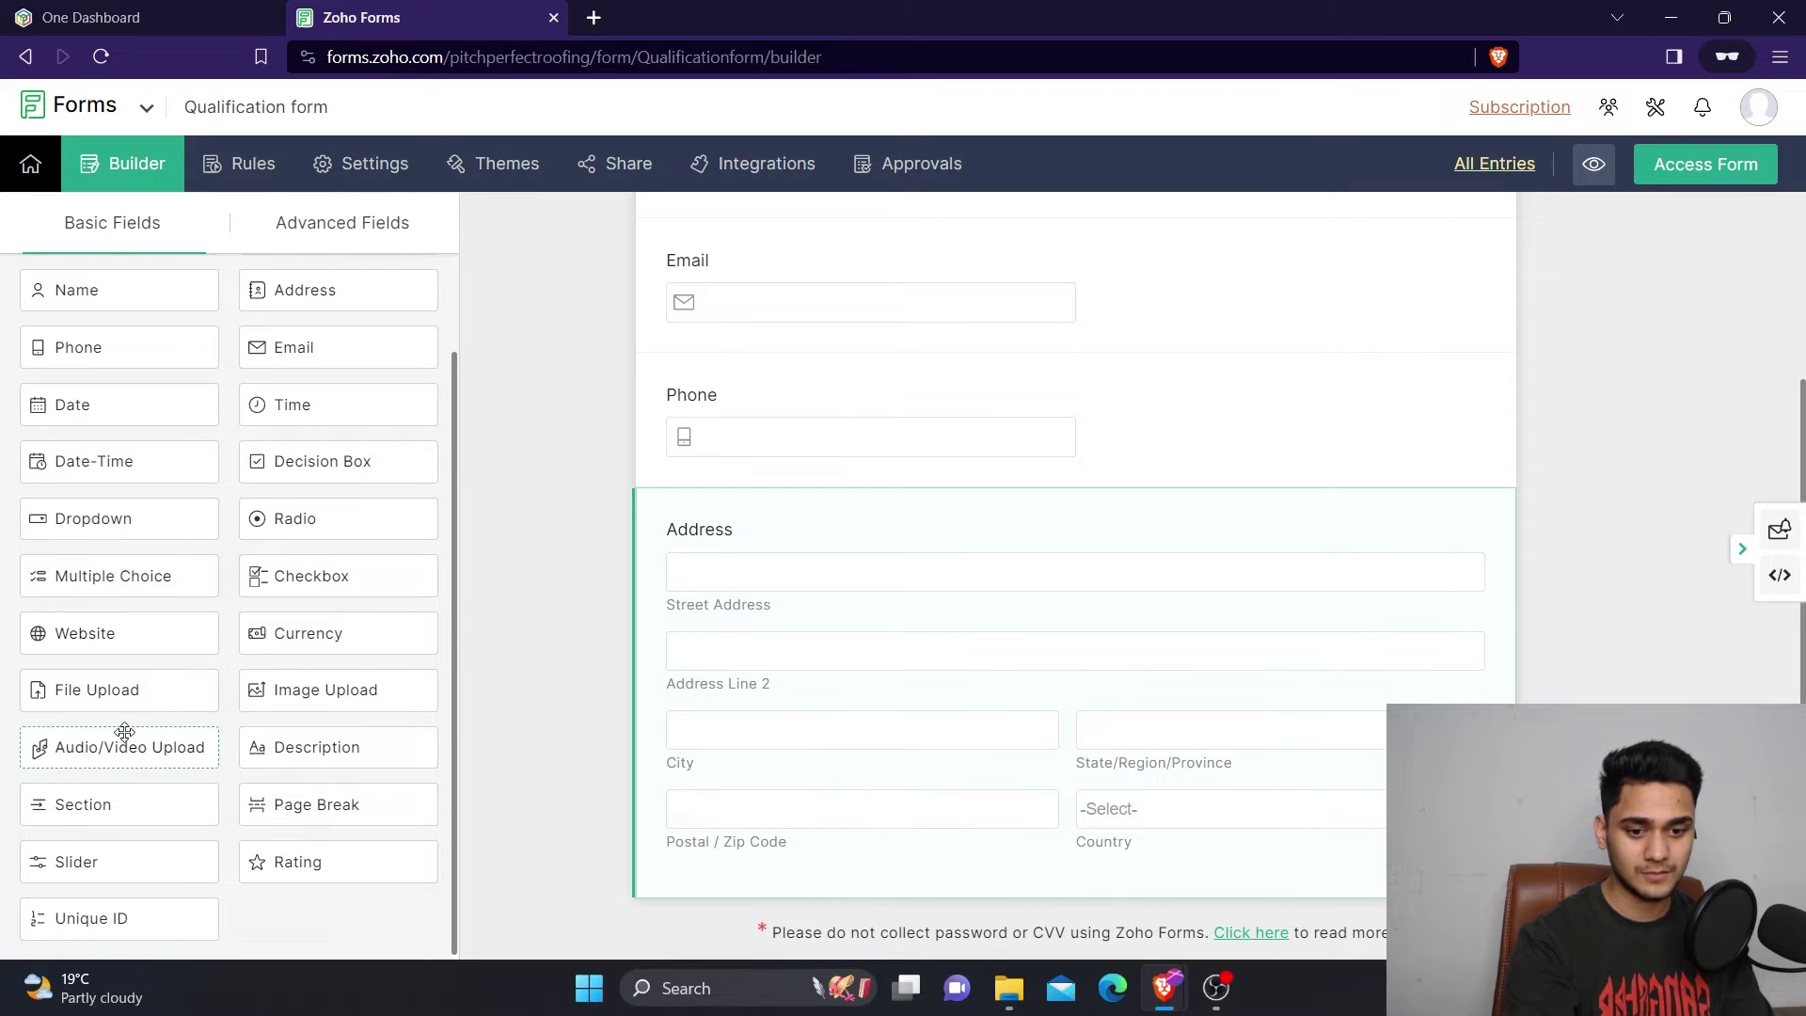
left_click_drag(48, 686, 811, 866)
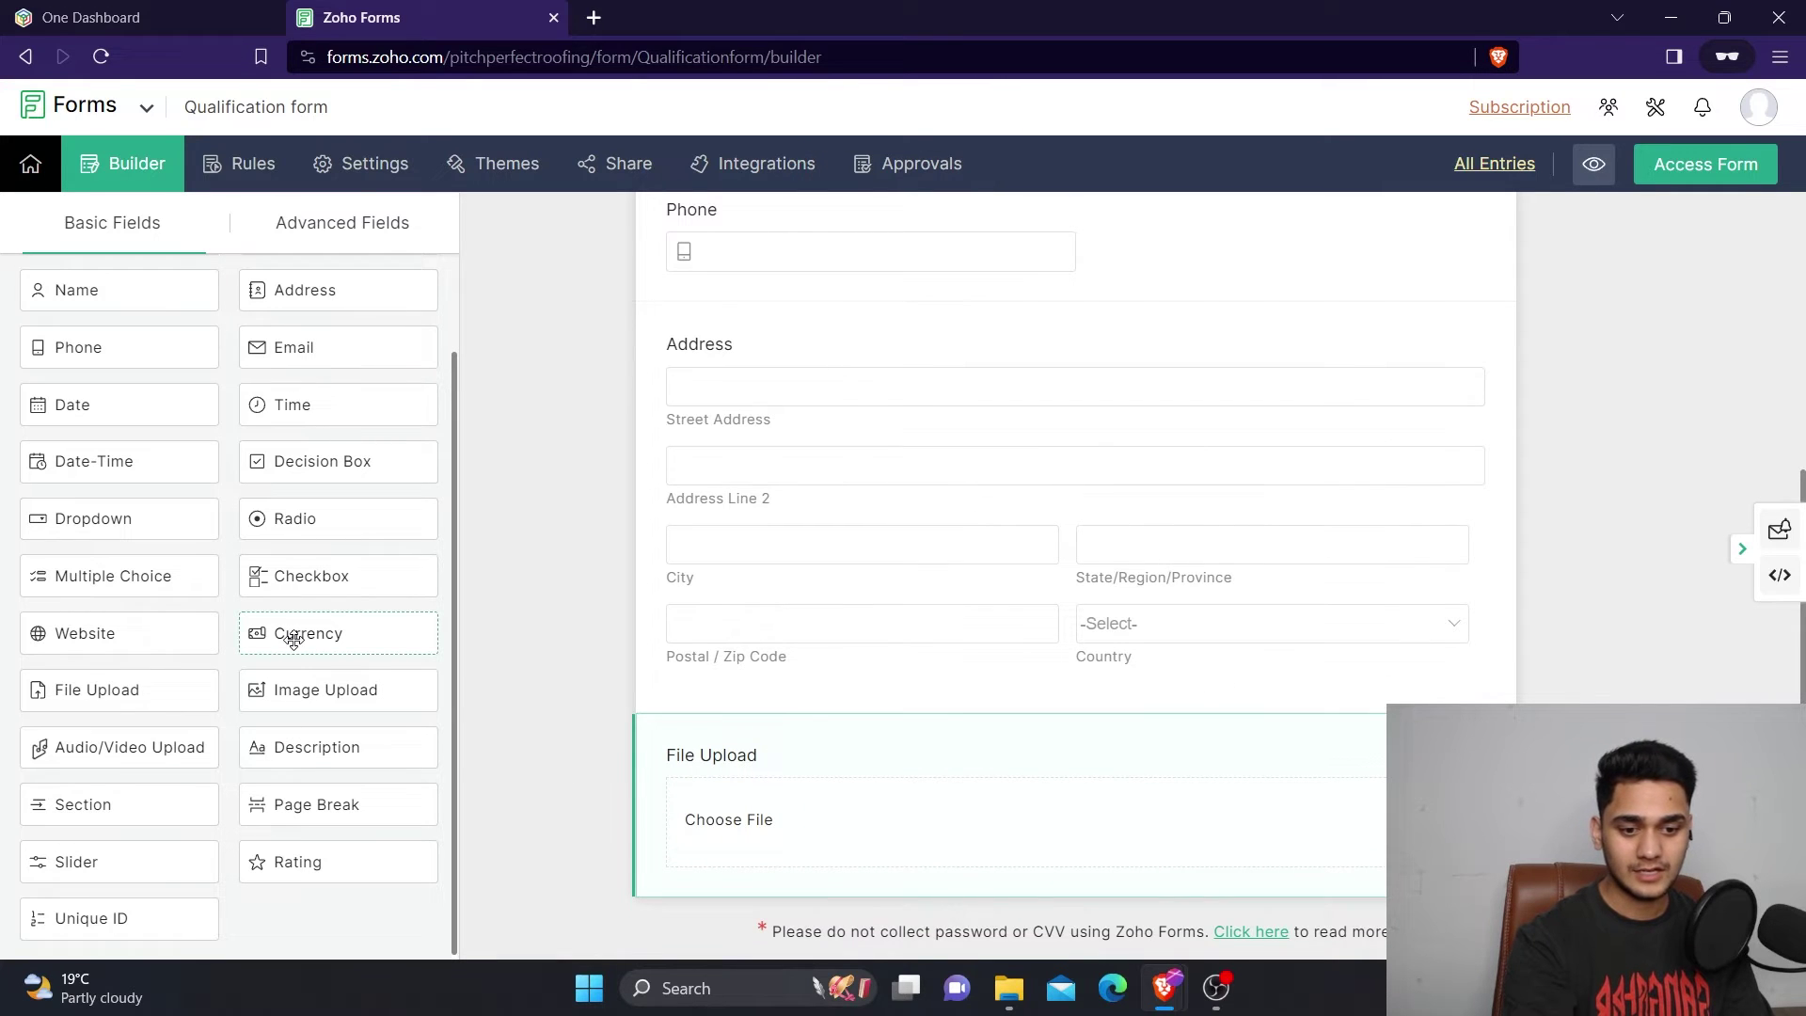
left_click_drag(294, 641, 854, 909)
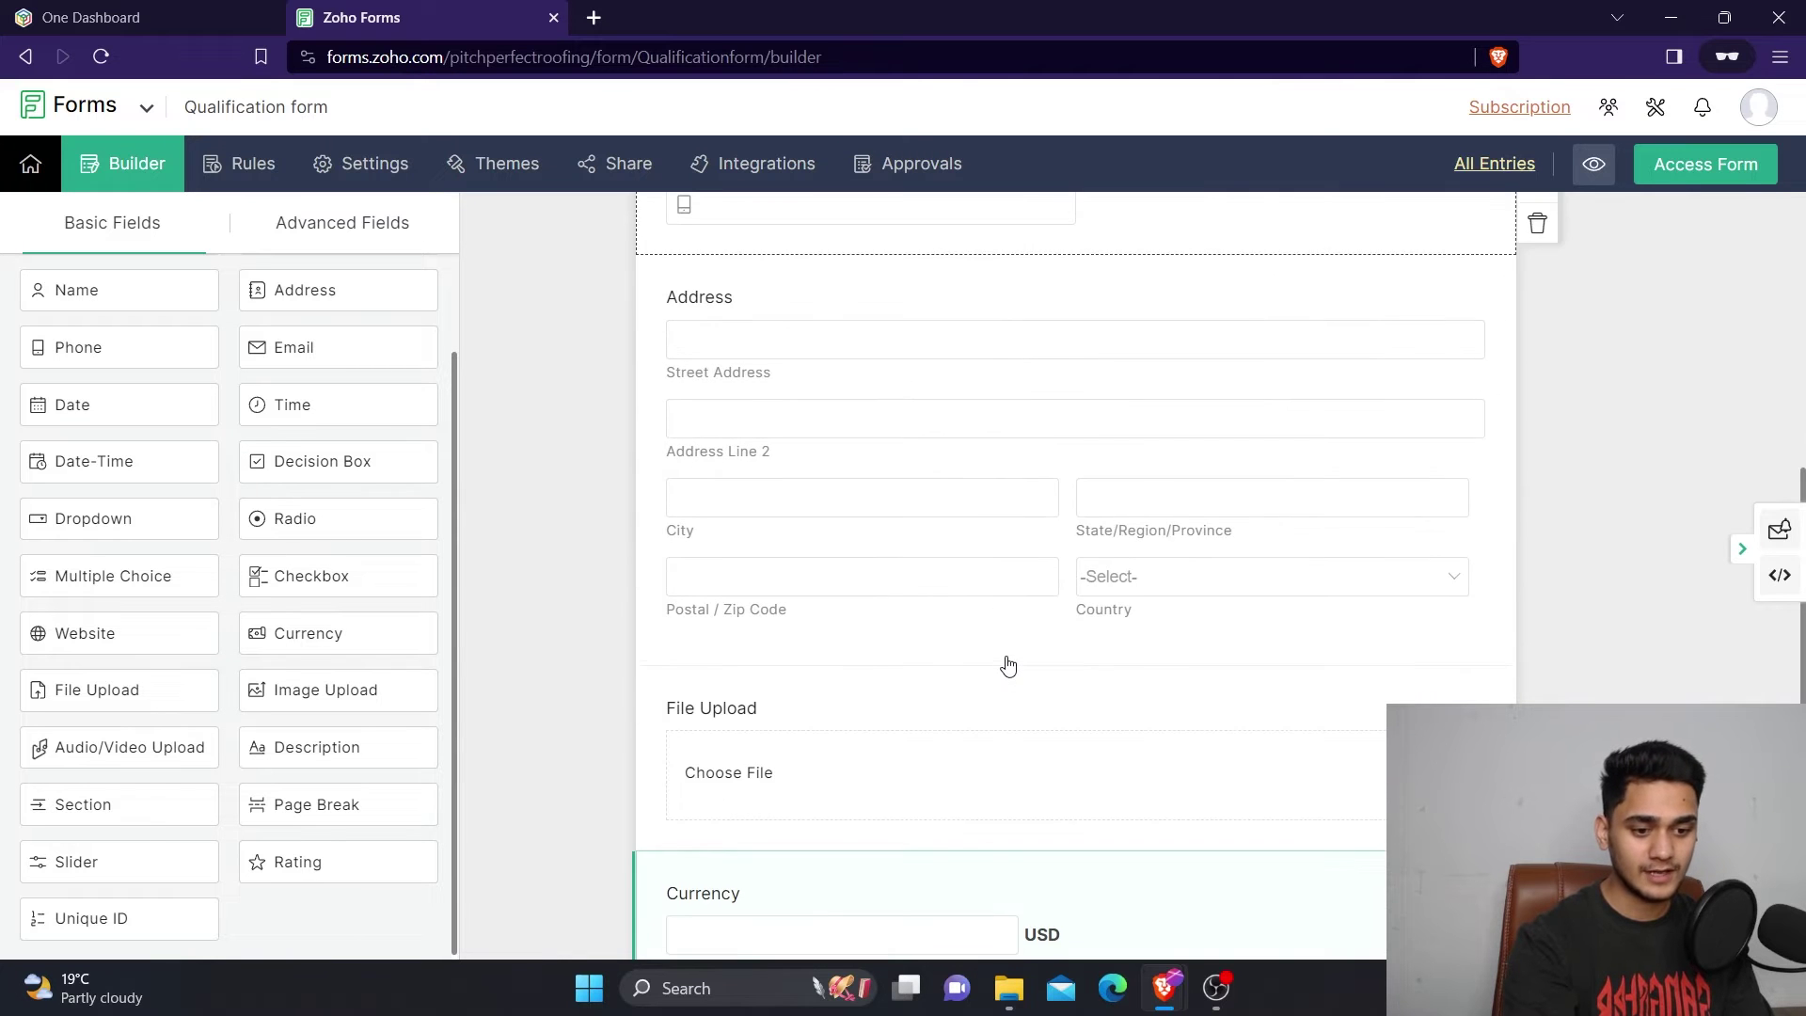
scroll(1008, 665, "down", 1)
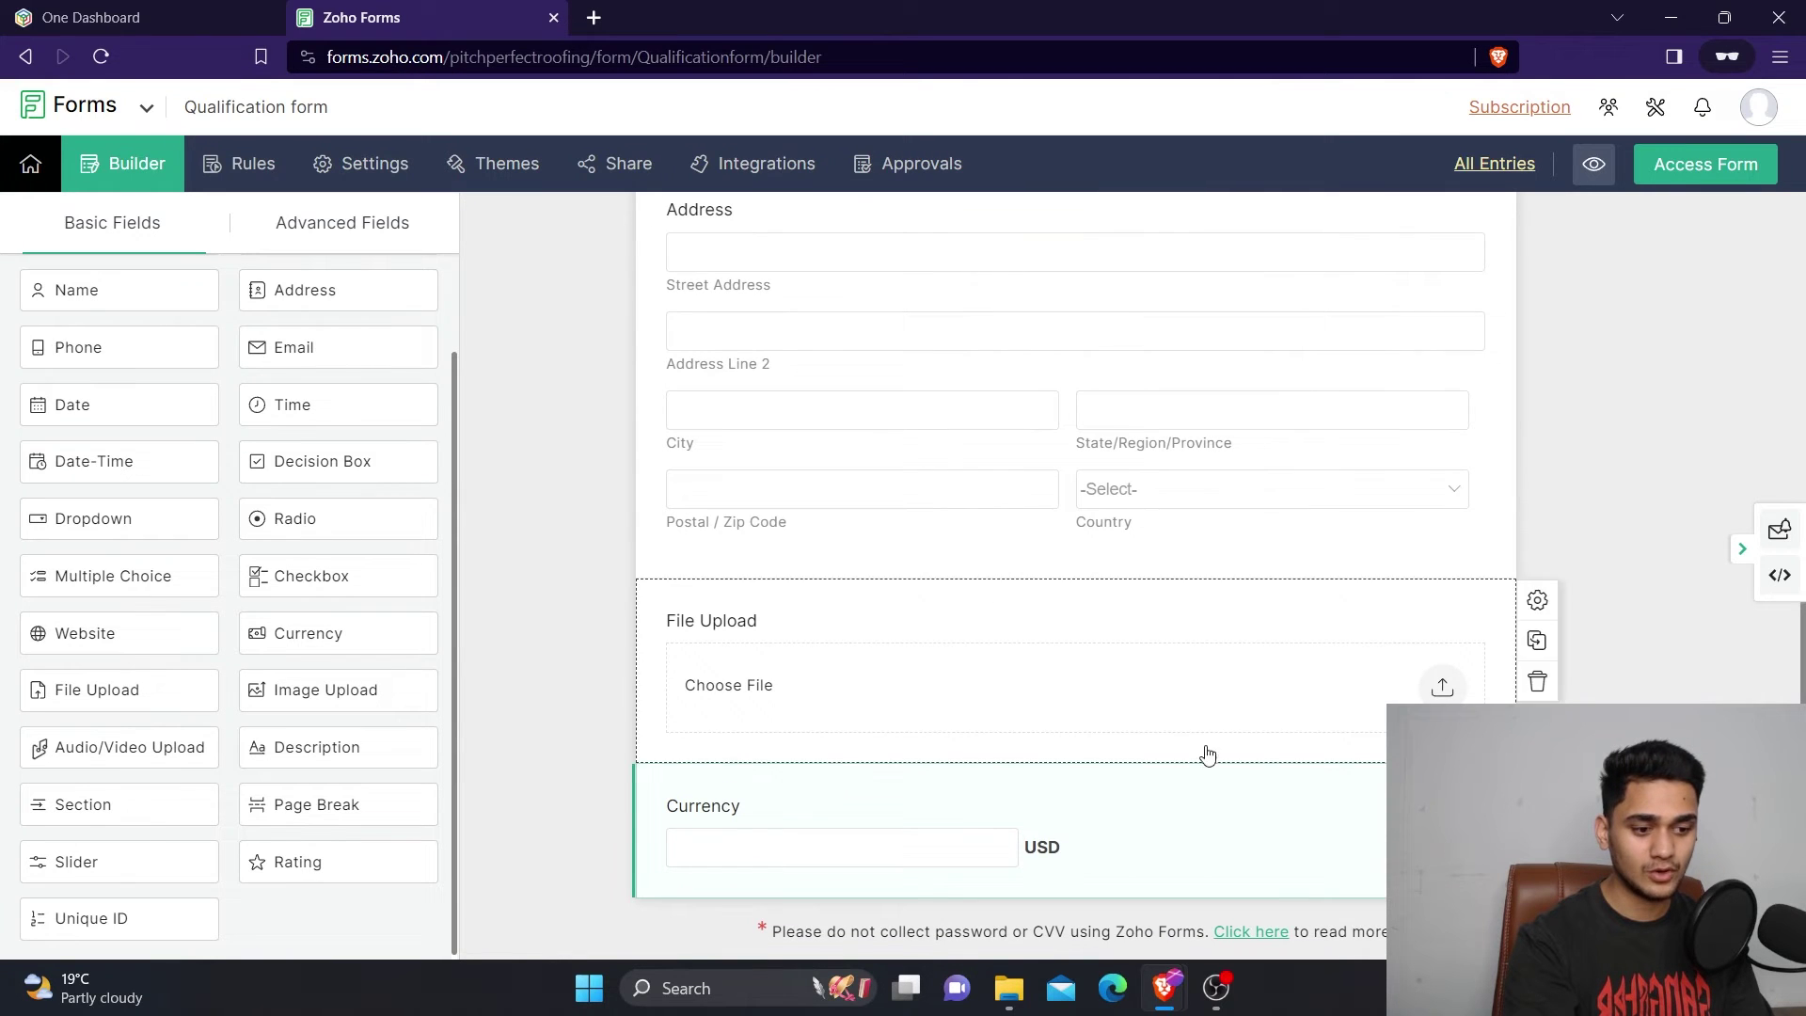
Relabel the File Upload field as 'Document upload' and save the change
left_click(1536, 600)
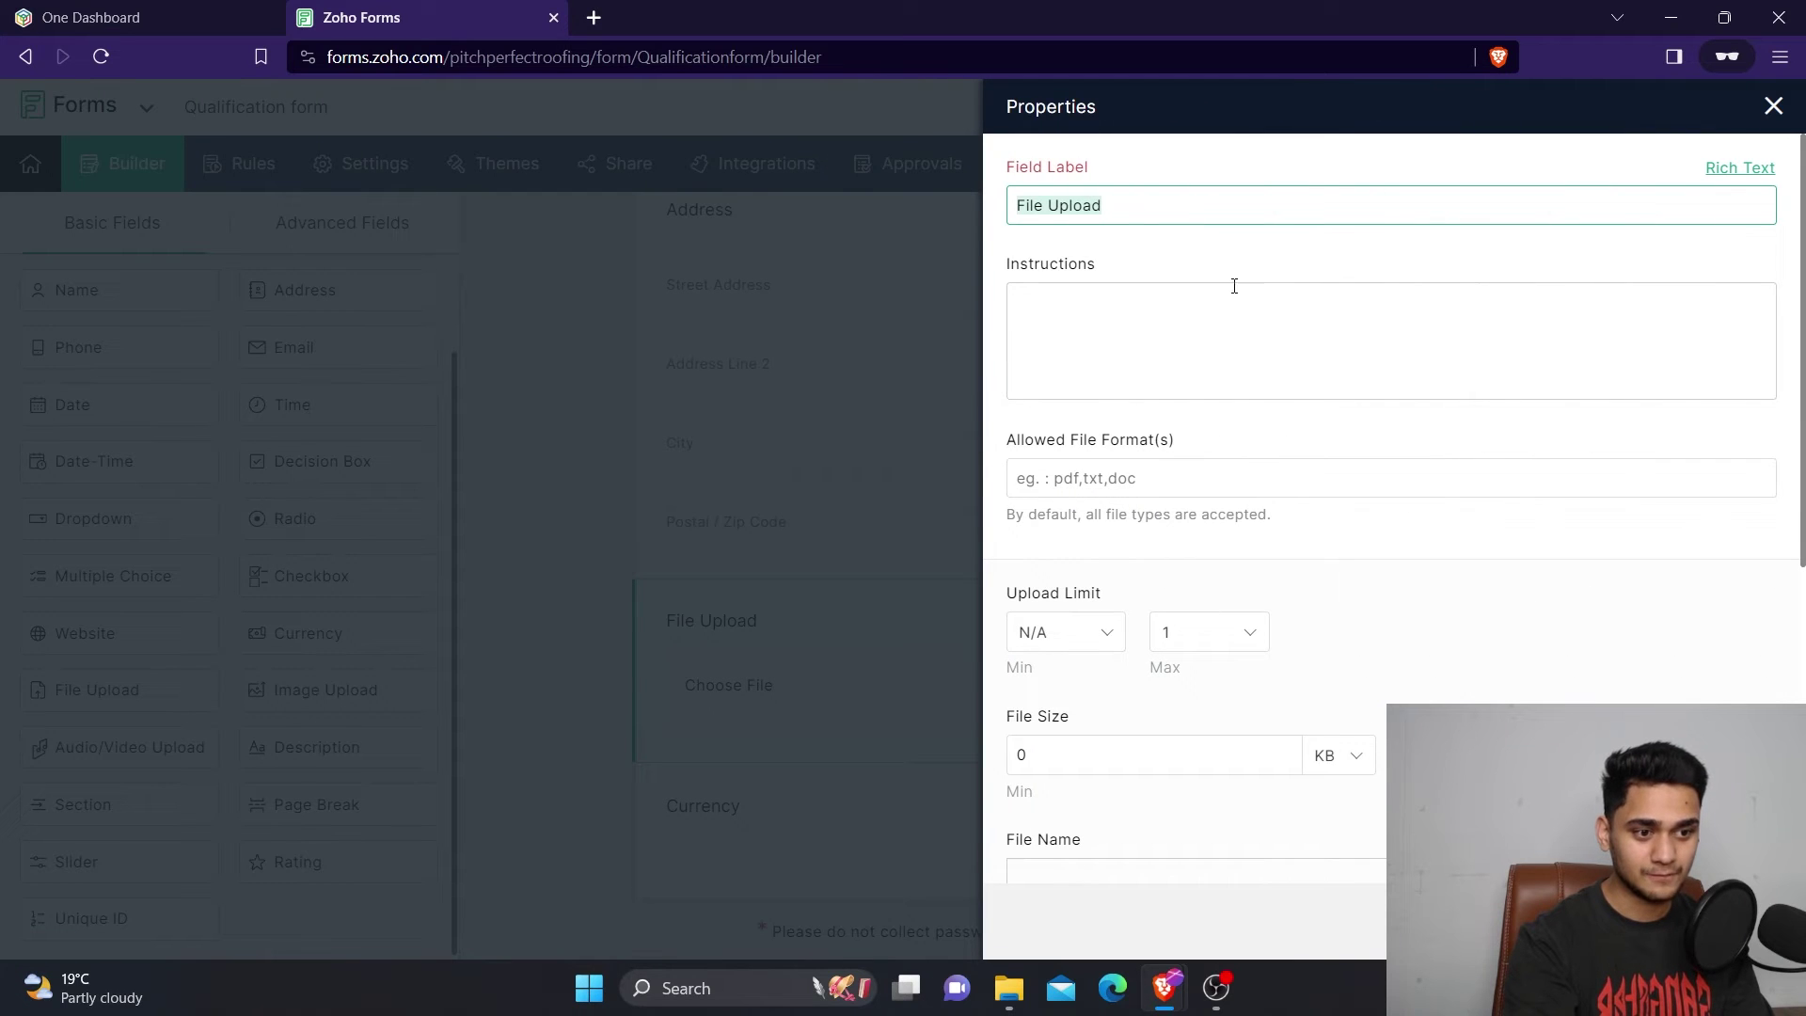
key("BackSpace")
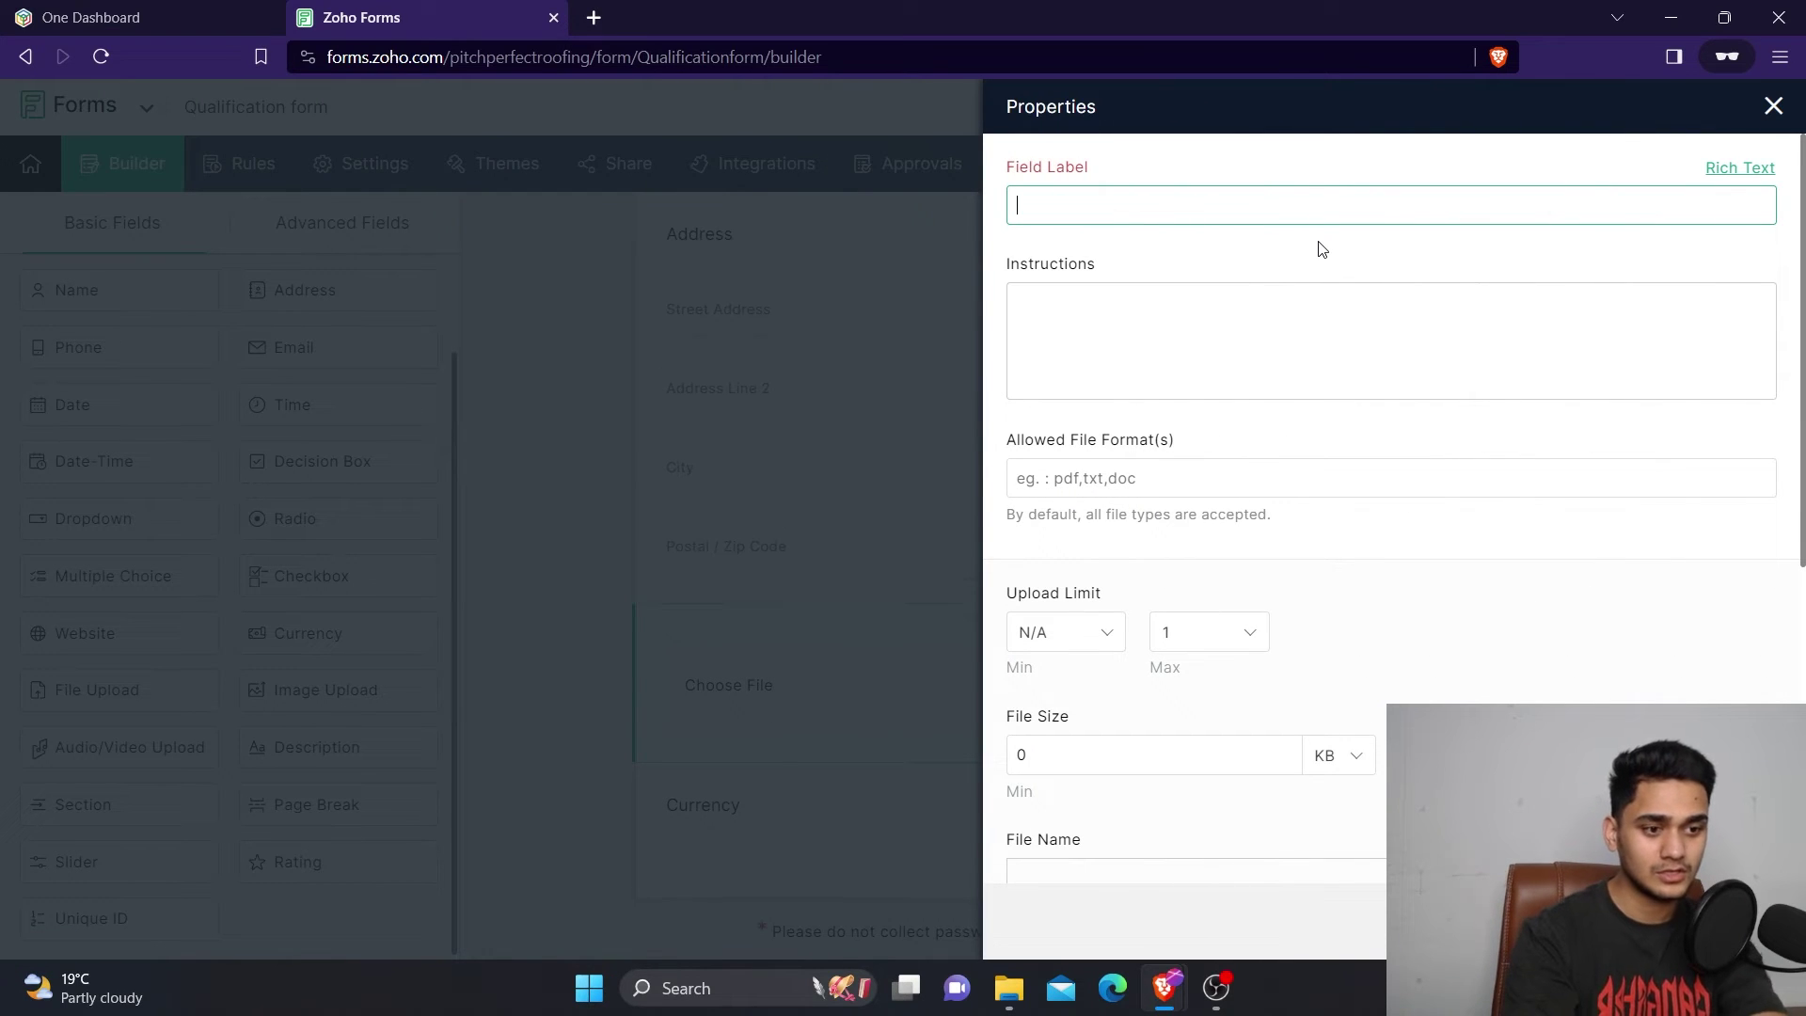
type("Doc")
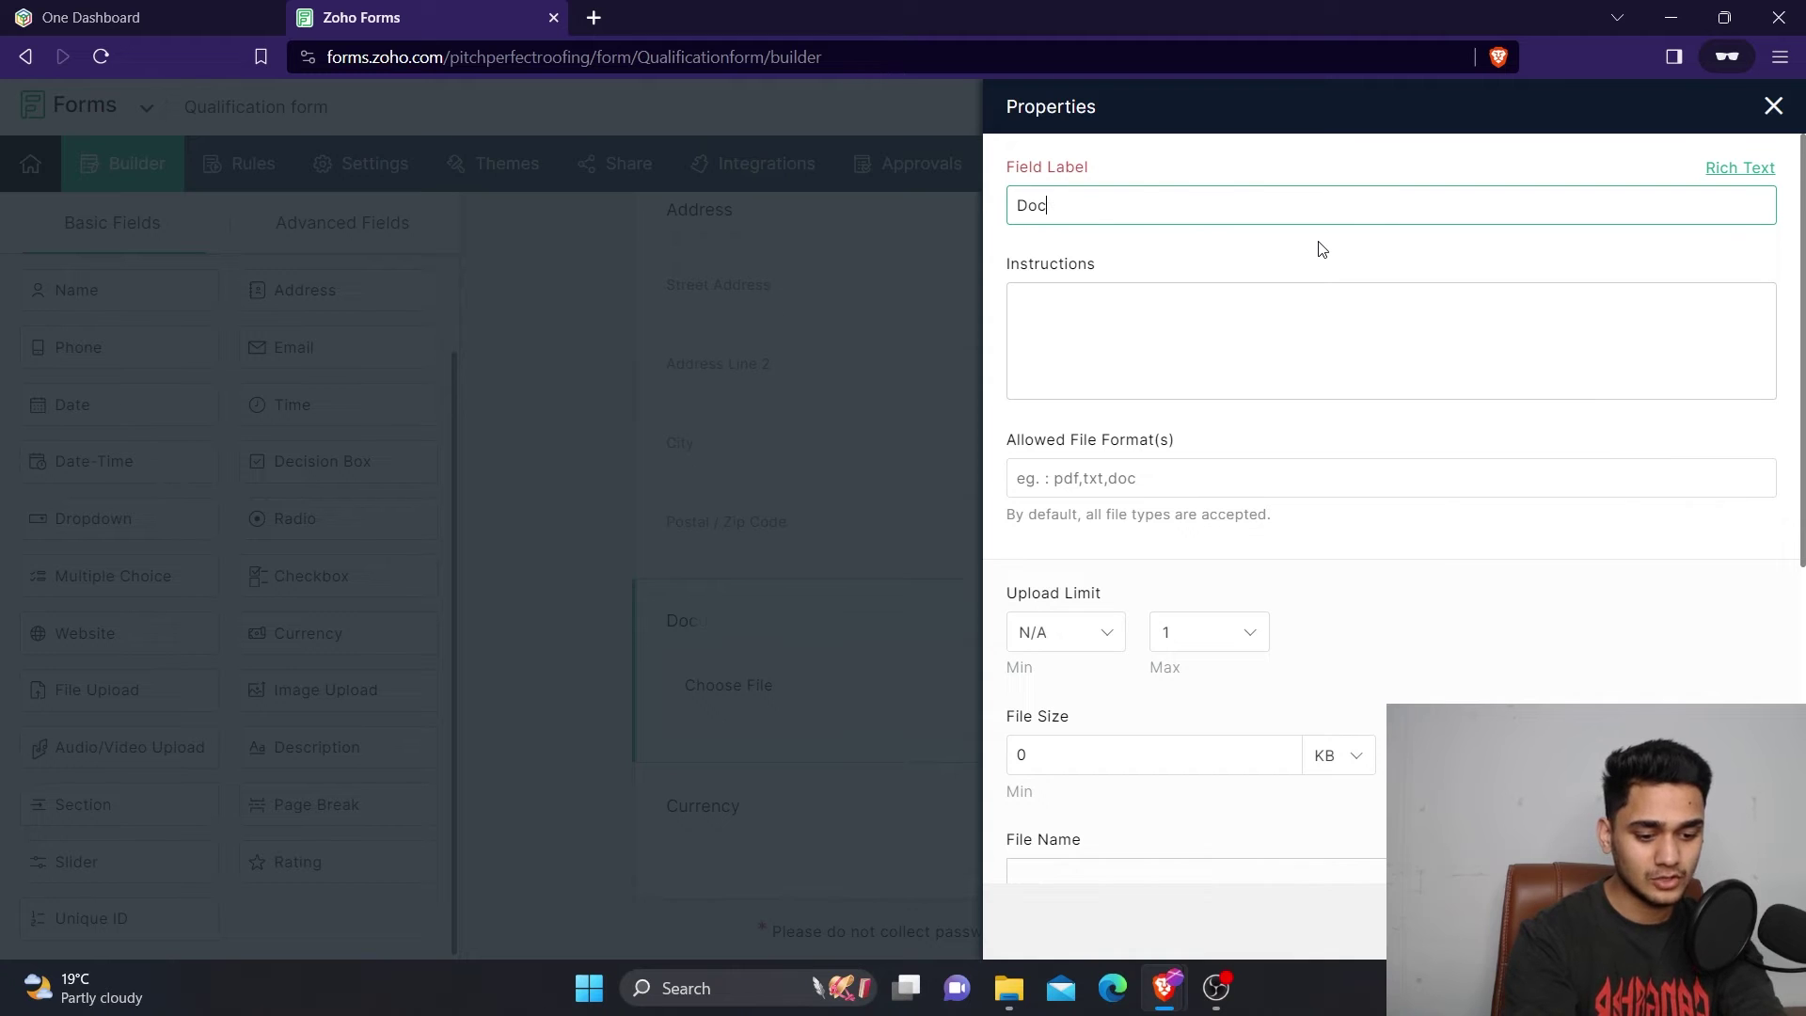
type("ument upload")
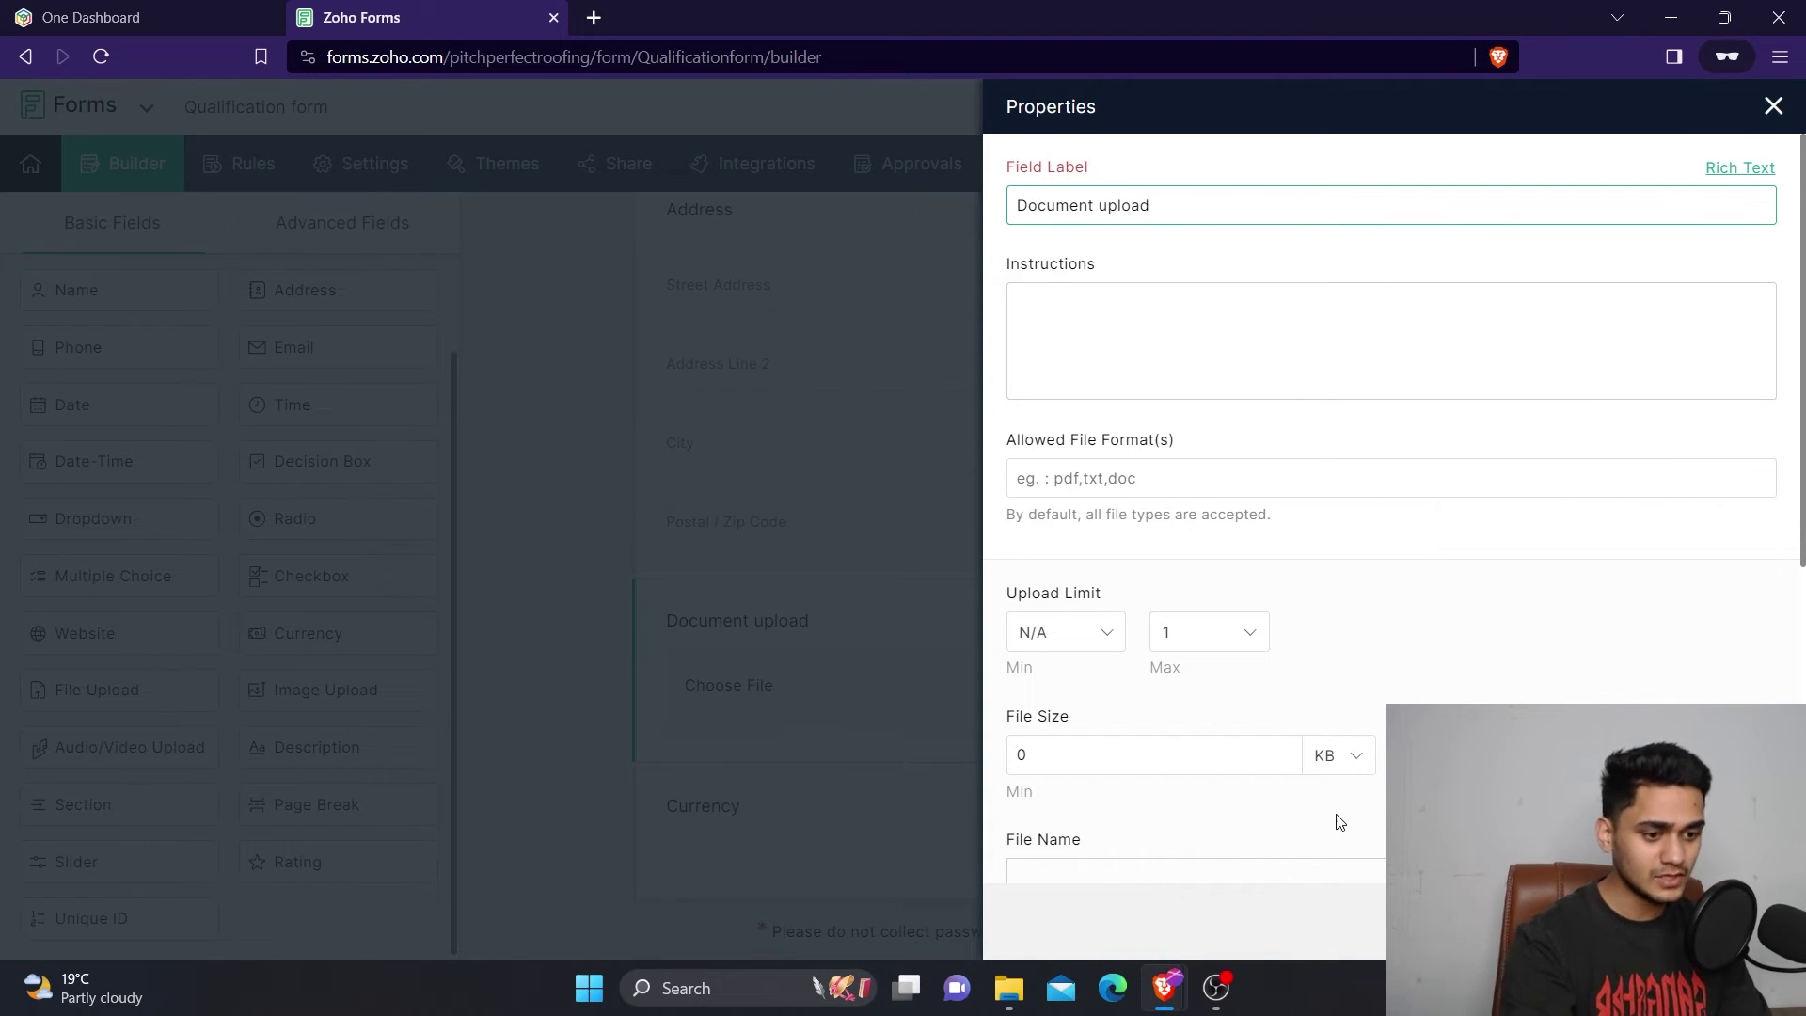
scroll(1339, 819, "down", 5)
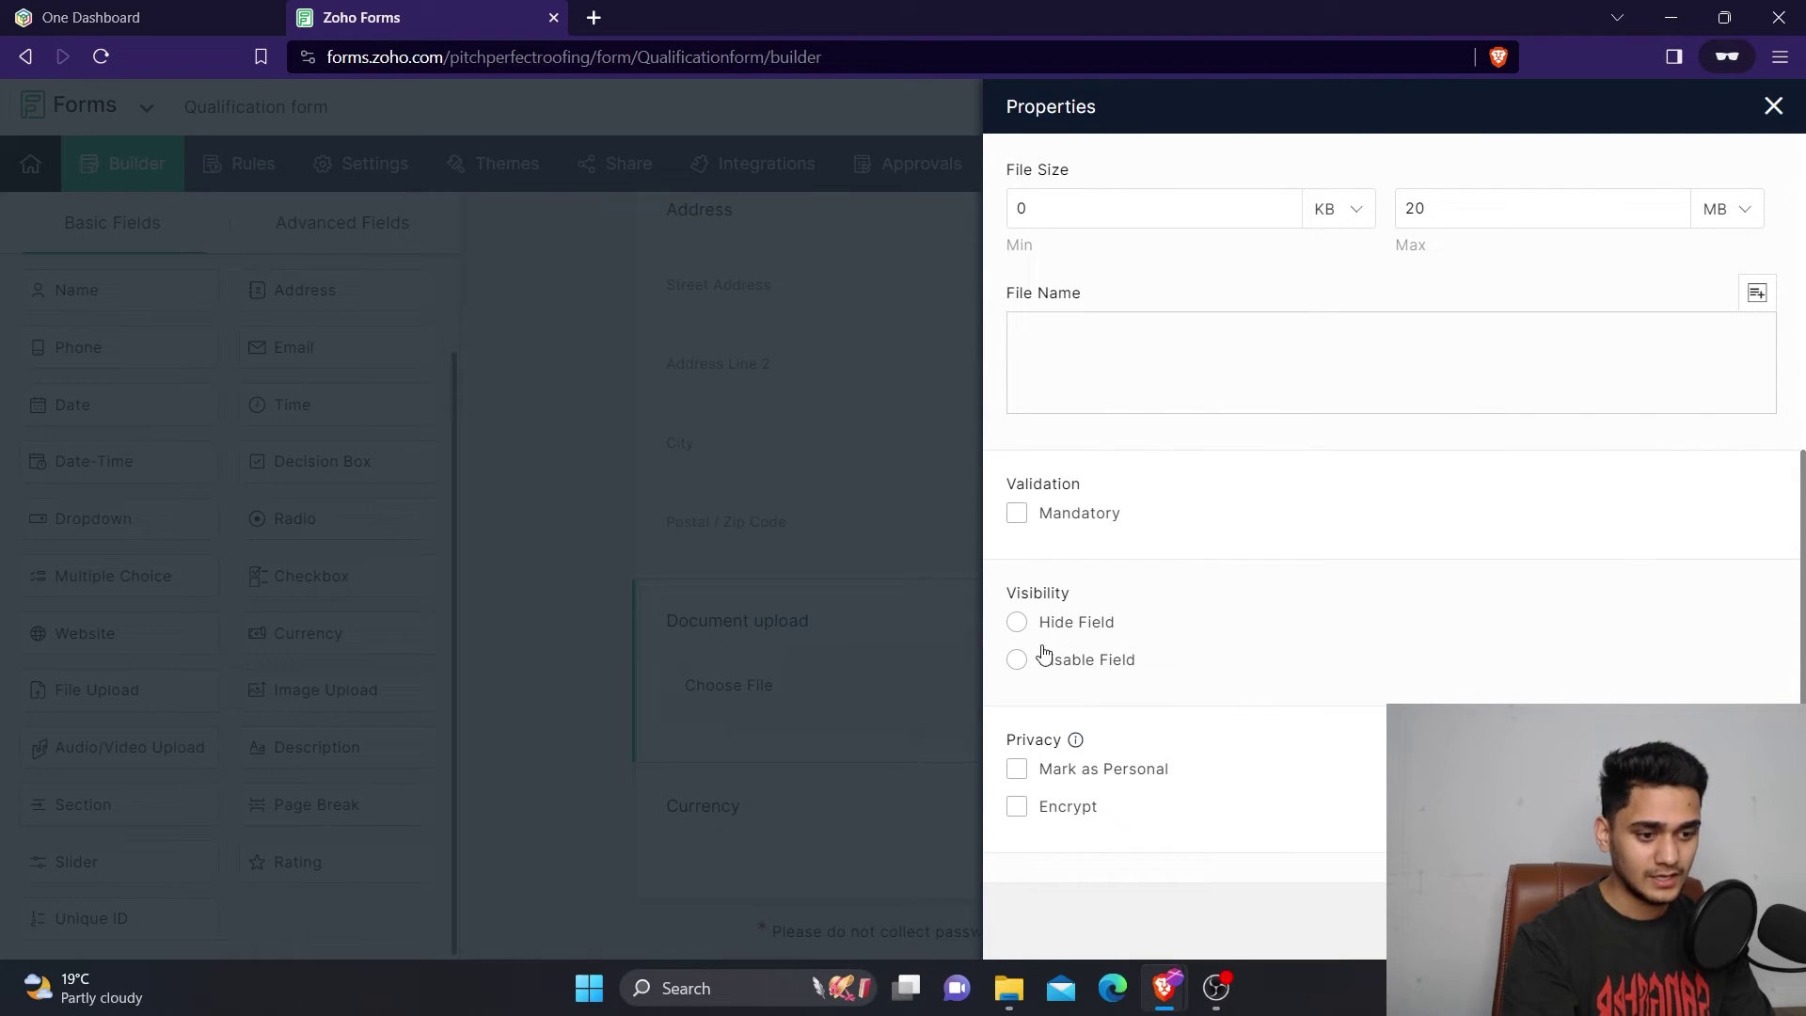
scroll(1143, 675, "up", 5)
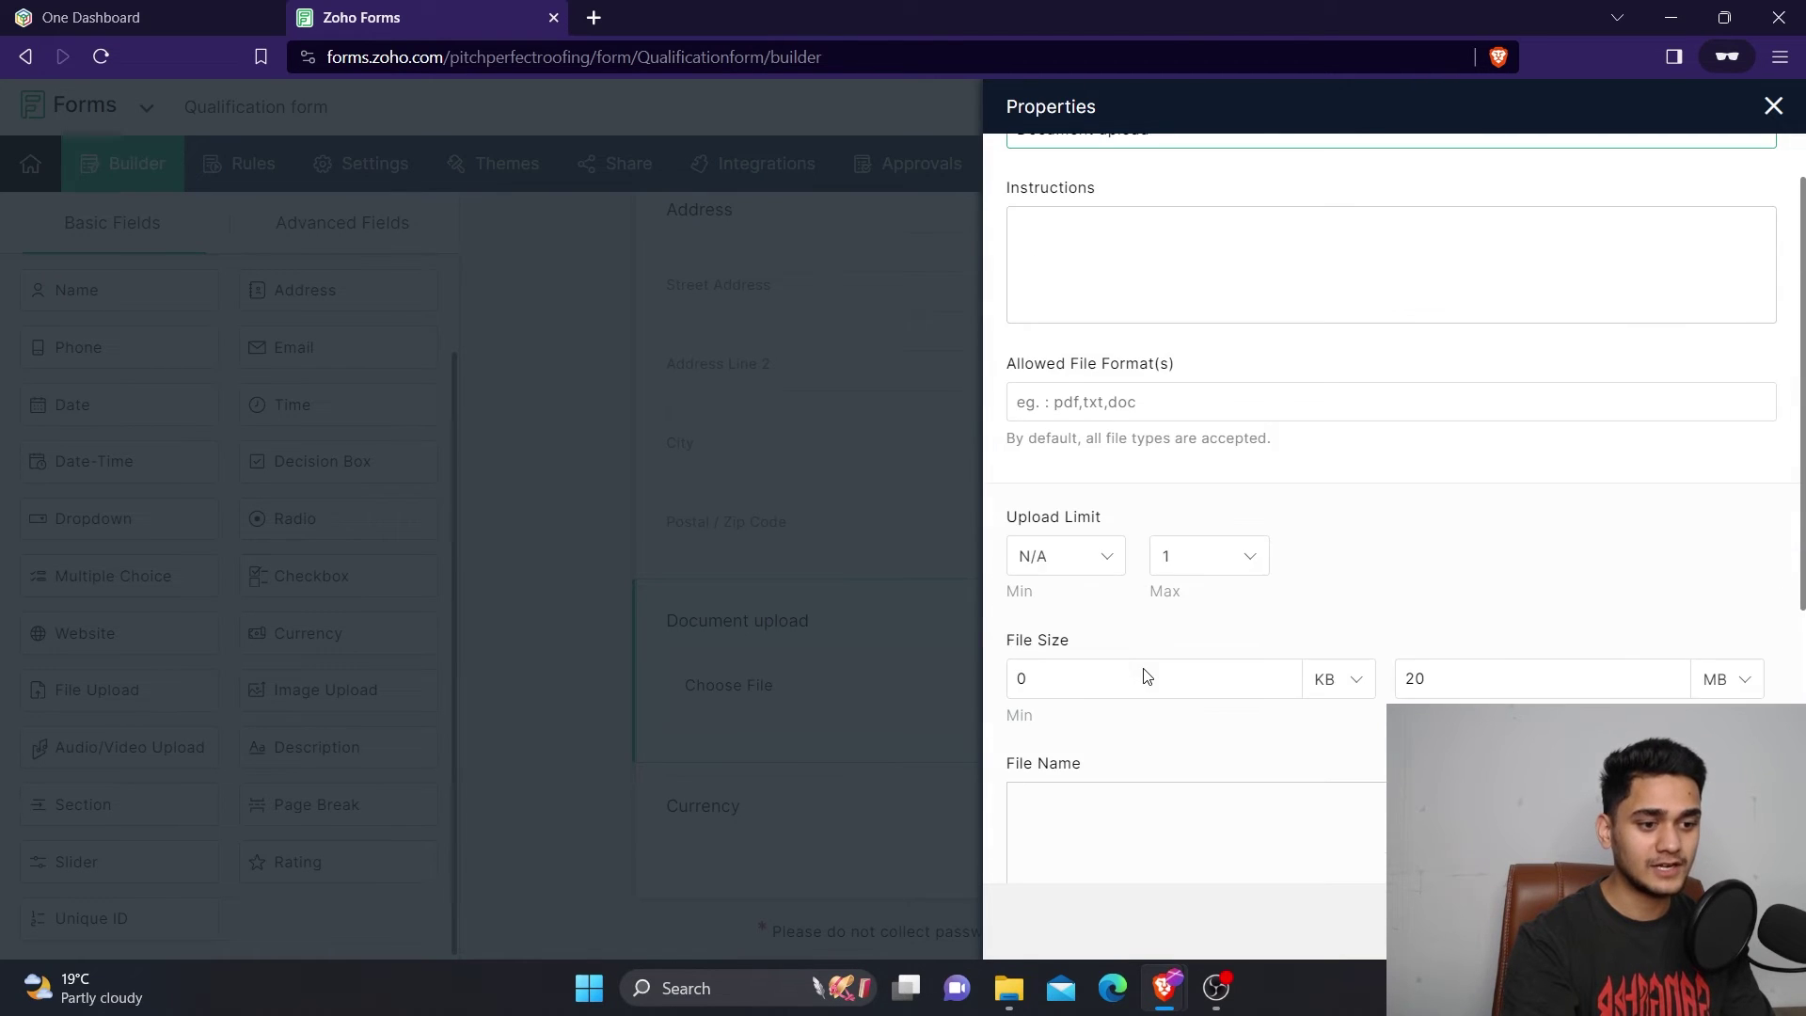
scroll(1143, 671, "down", 5)
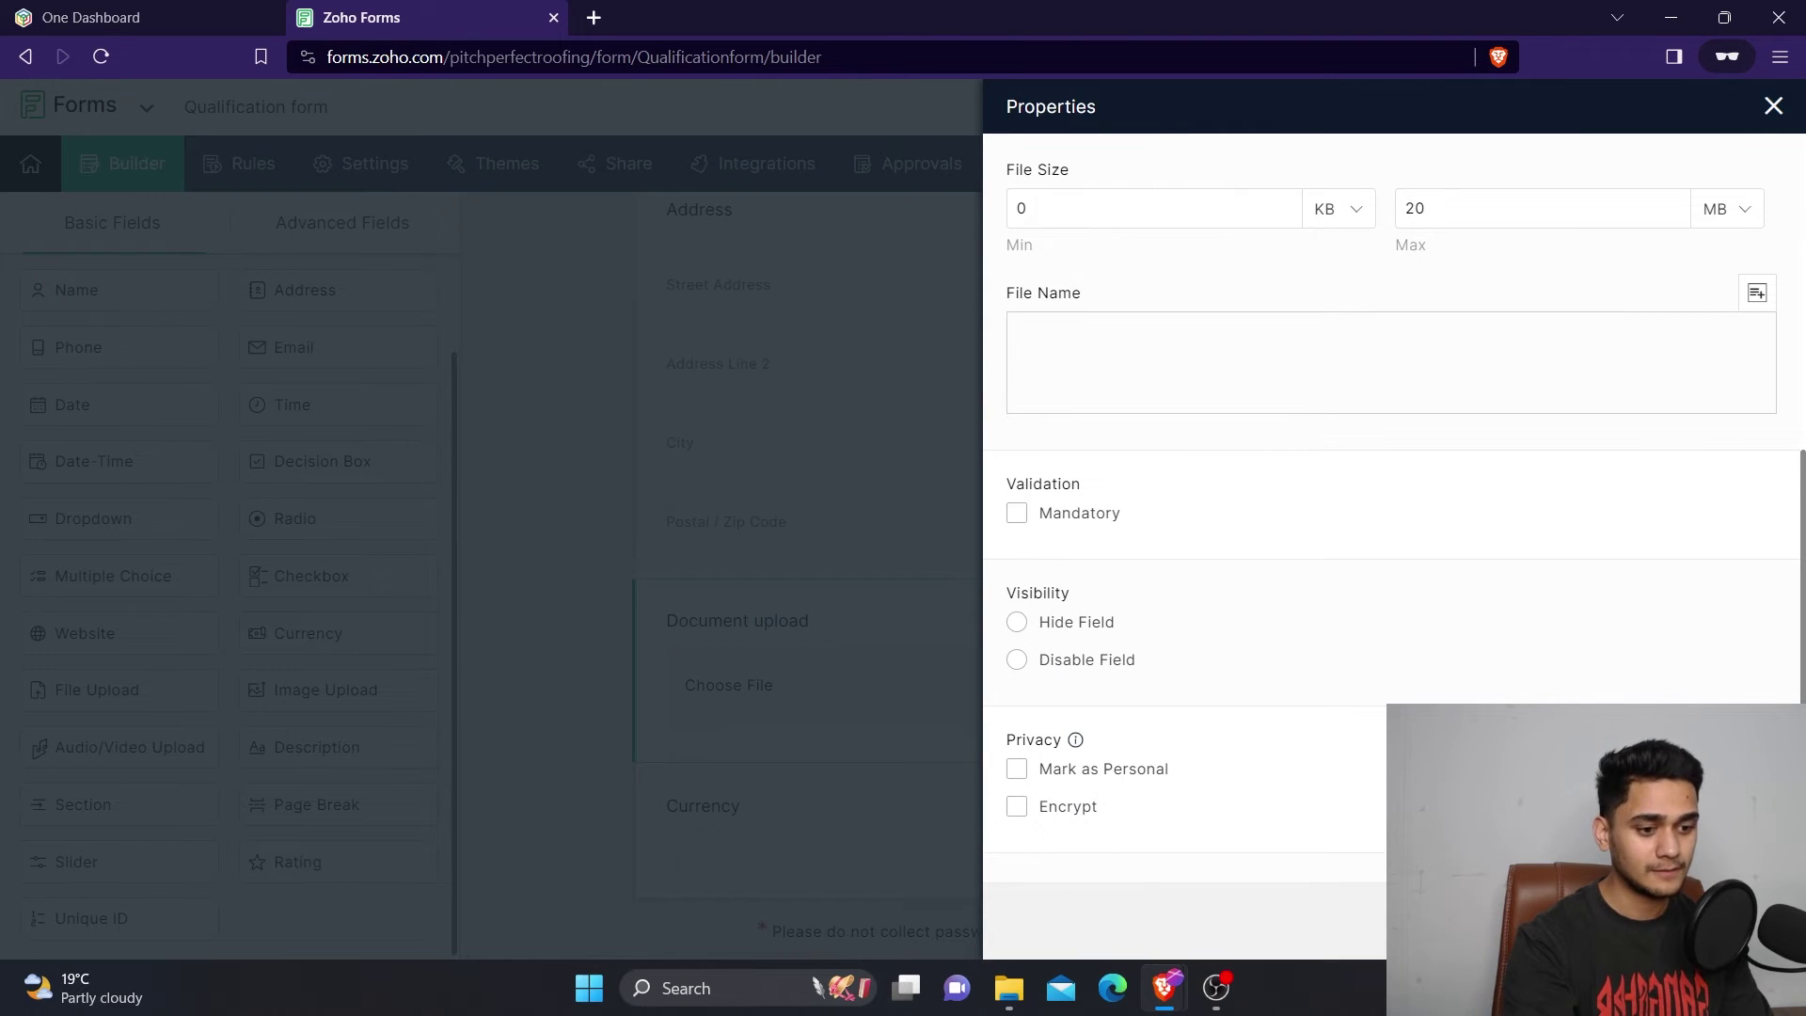
key("Escape")
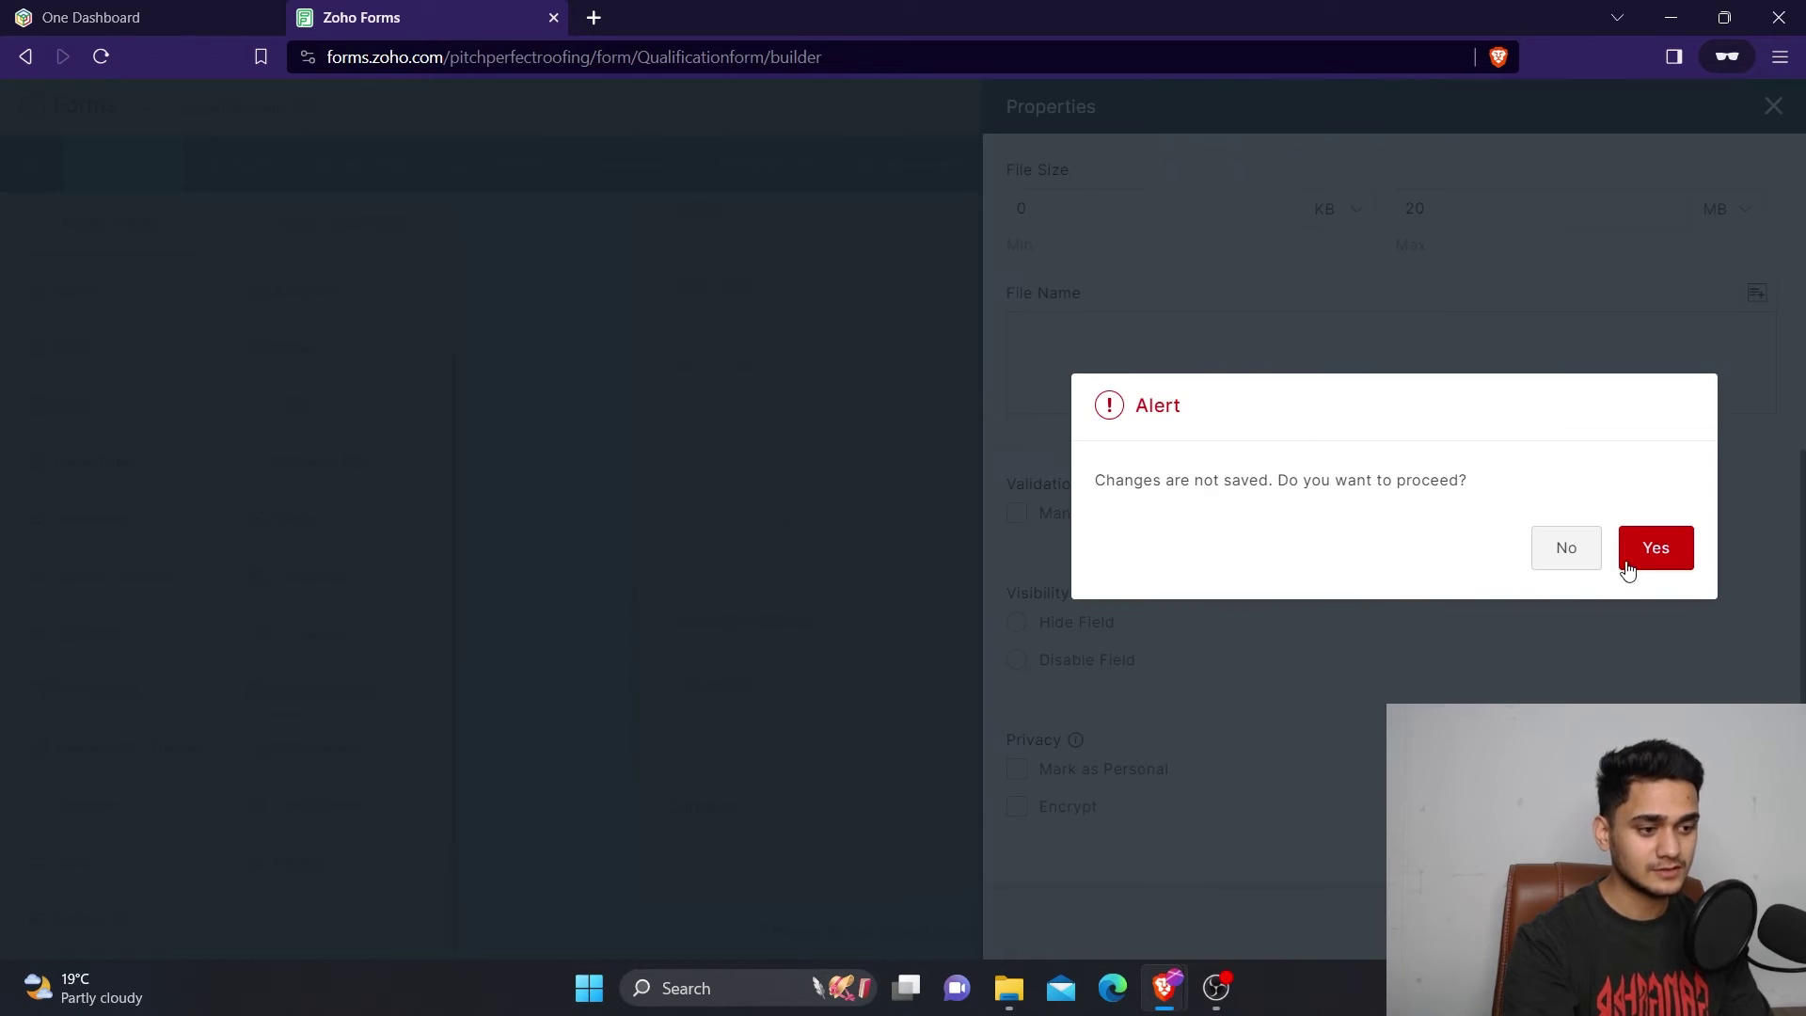
left_click(1566, 547)
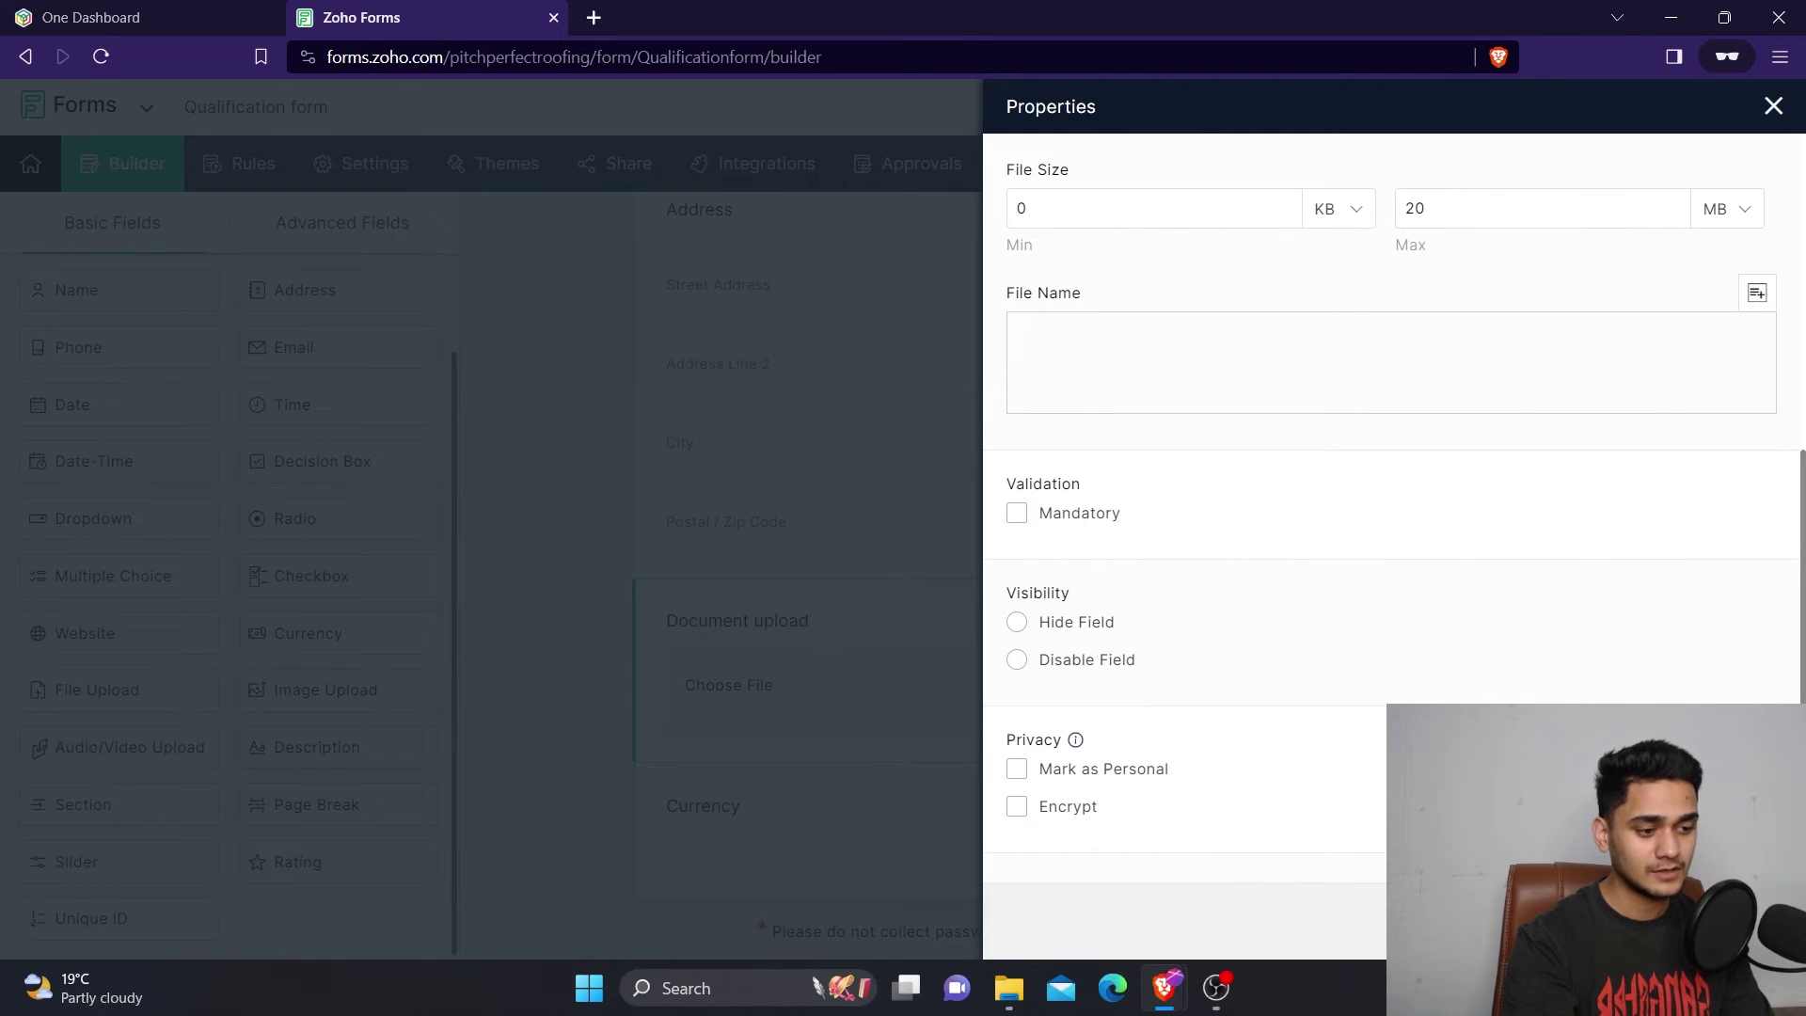
key("ctrl+s")
key("Escape")
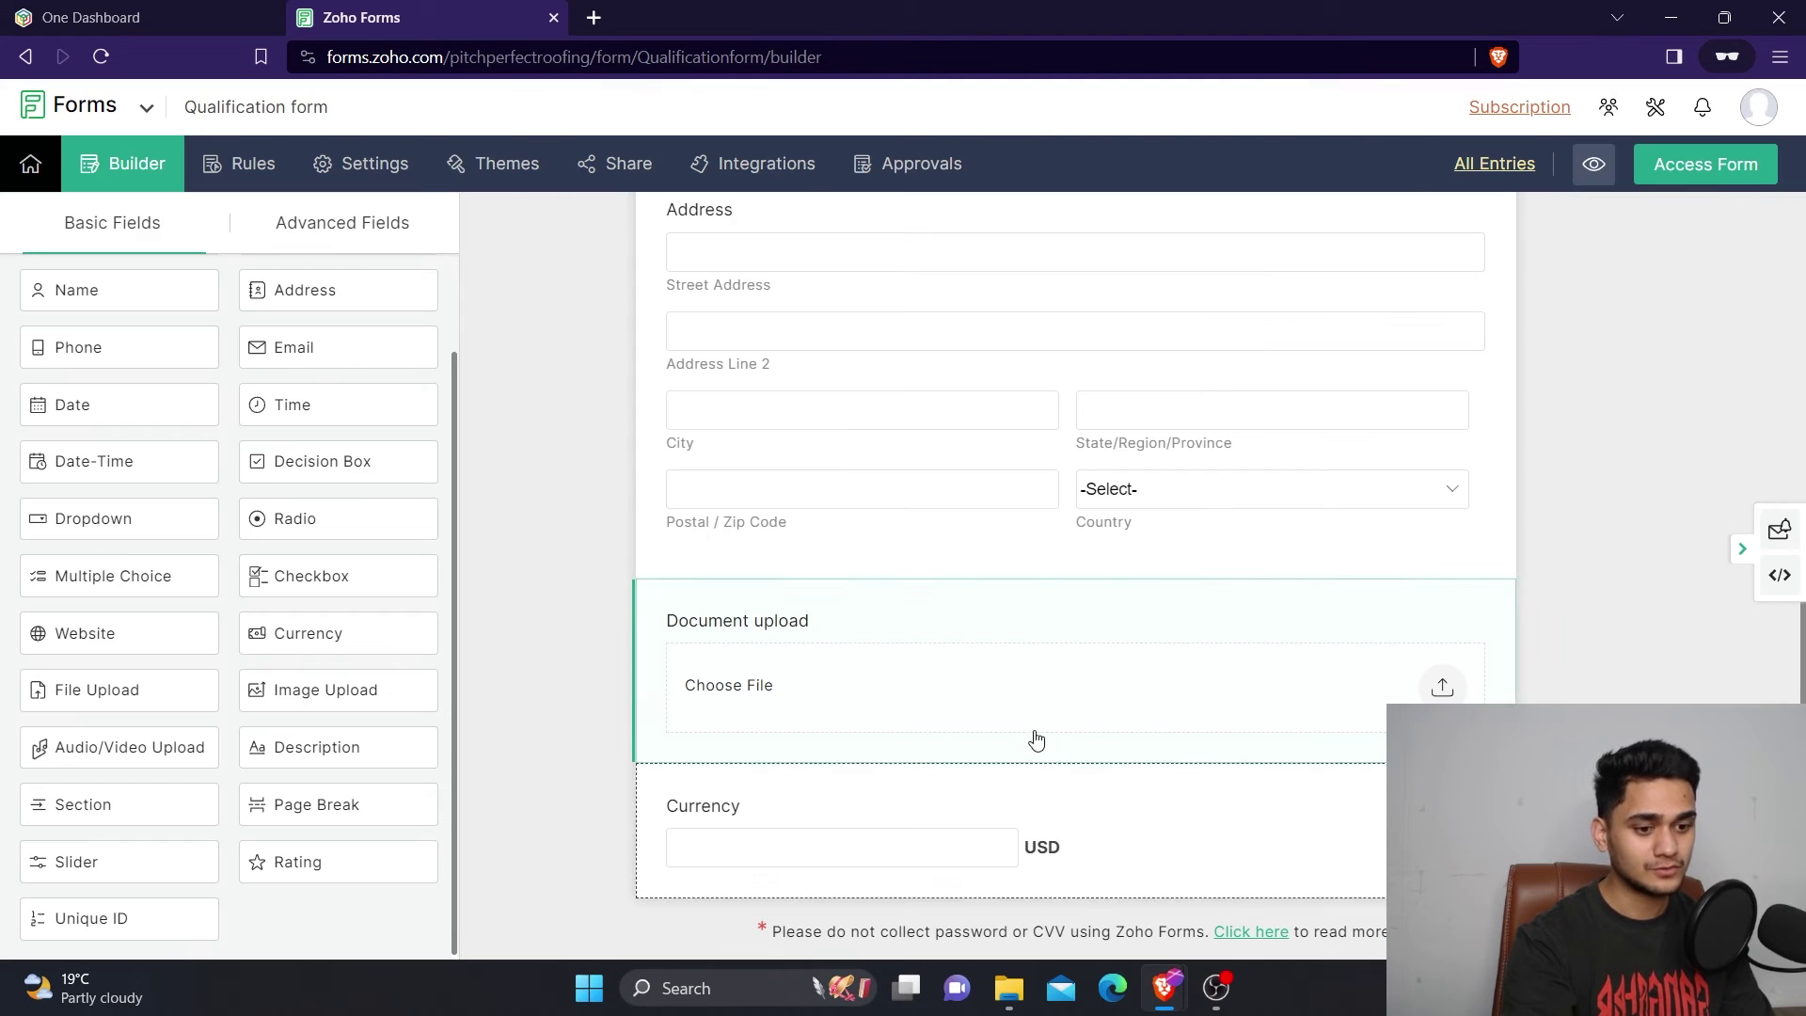
scroll(1028, 548, "up", 5)
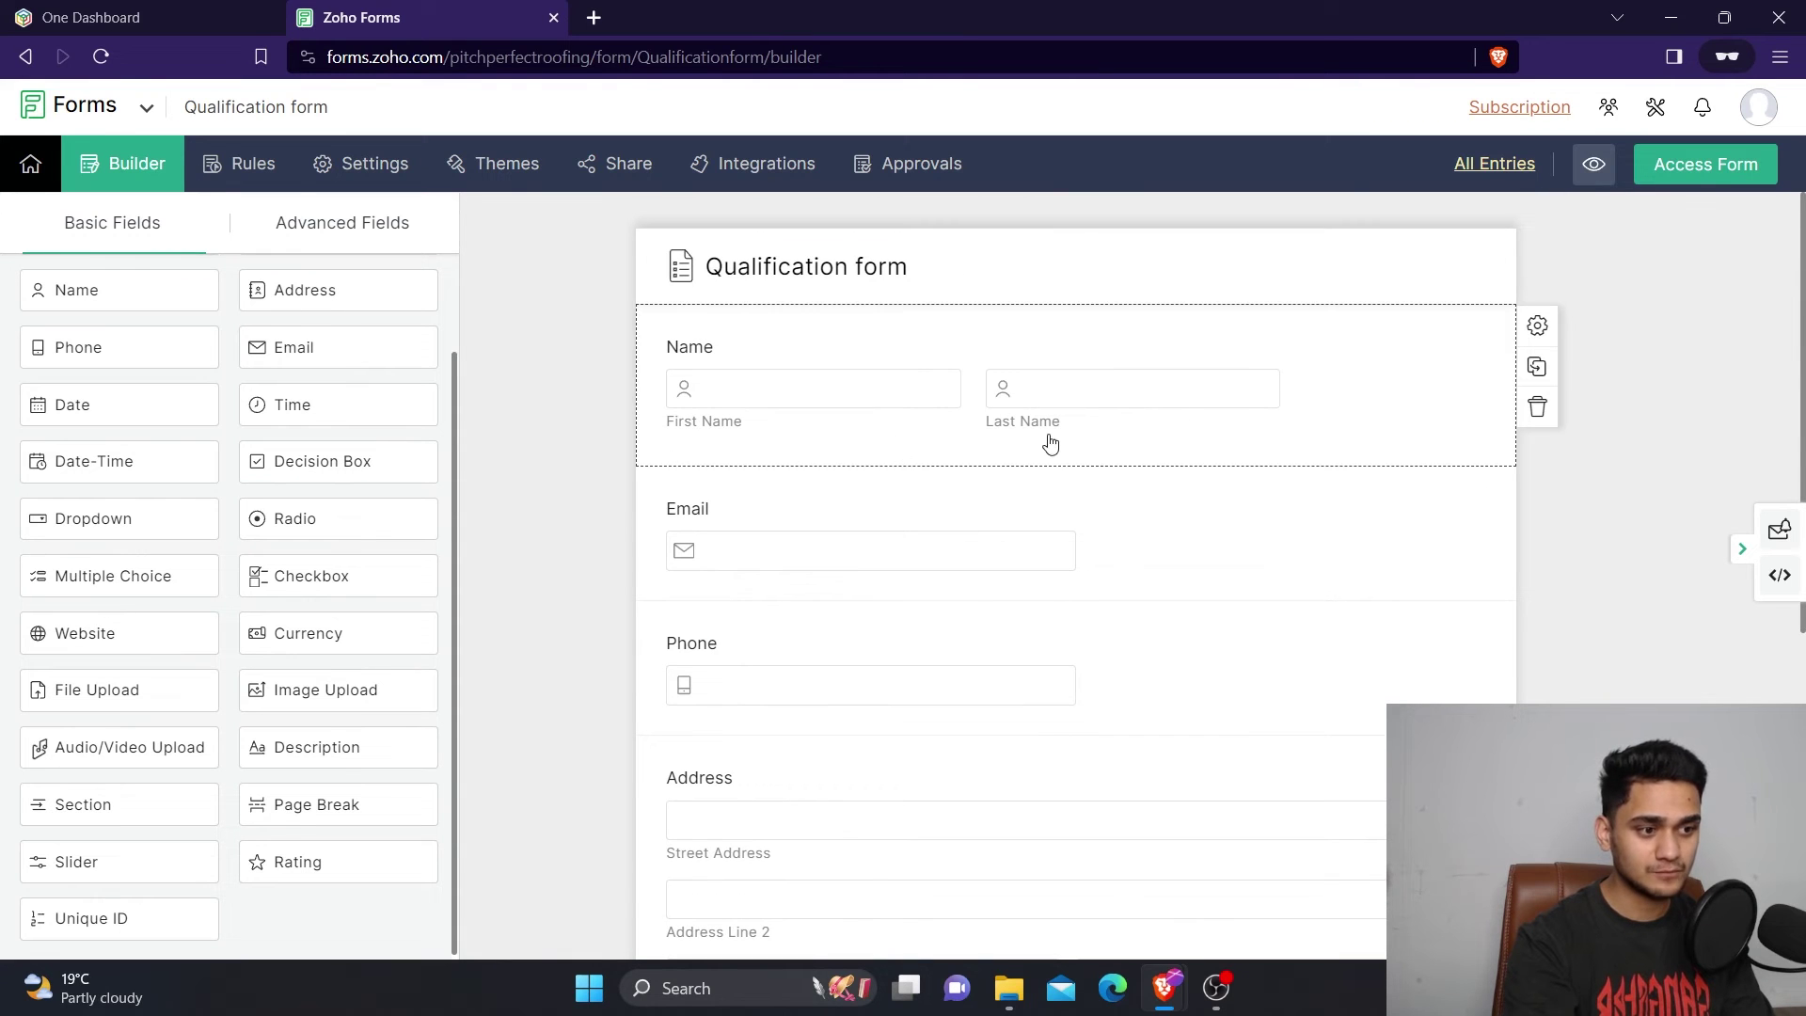
View the live Qualification form in a new tab, scrolling through its six fields and Submit button
left_click(1705, 166)
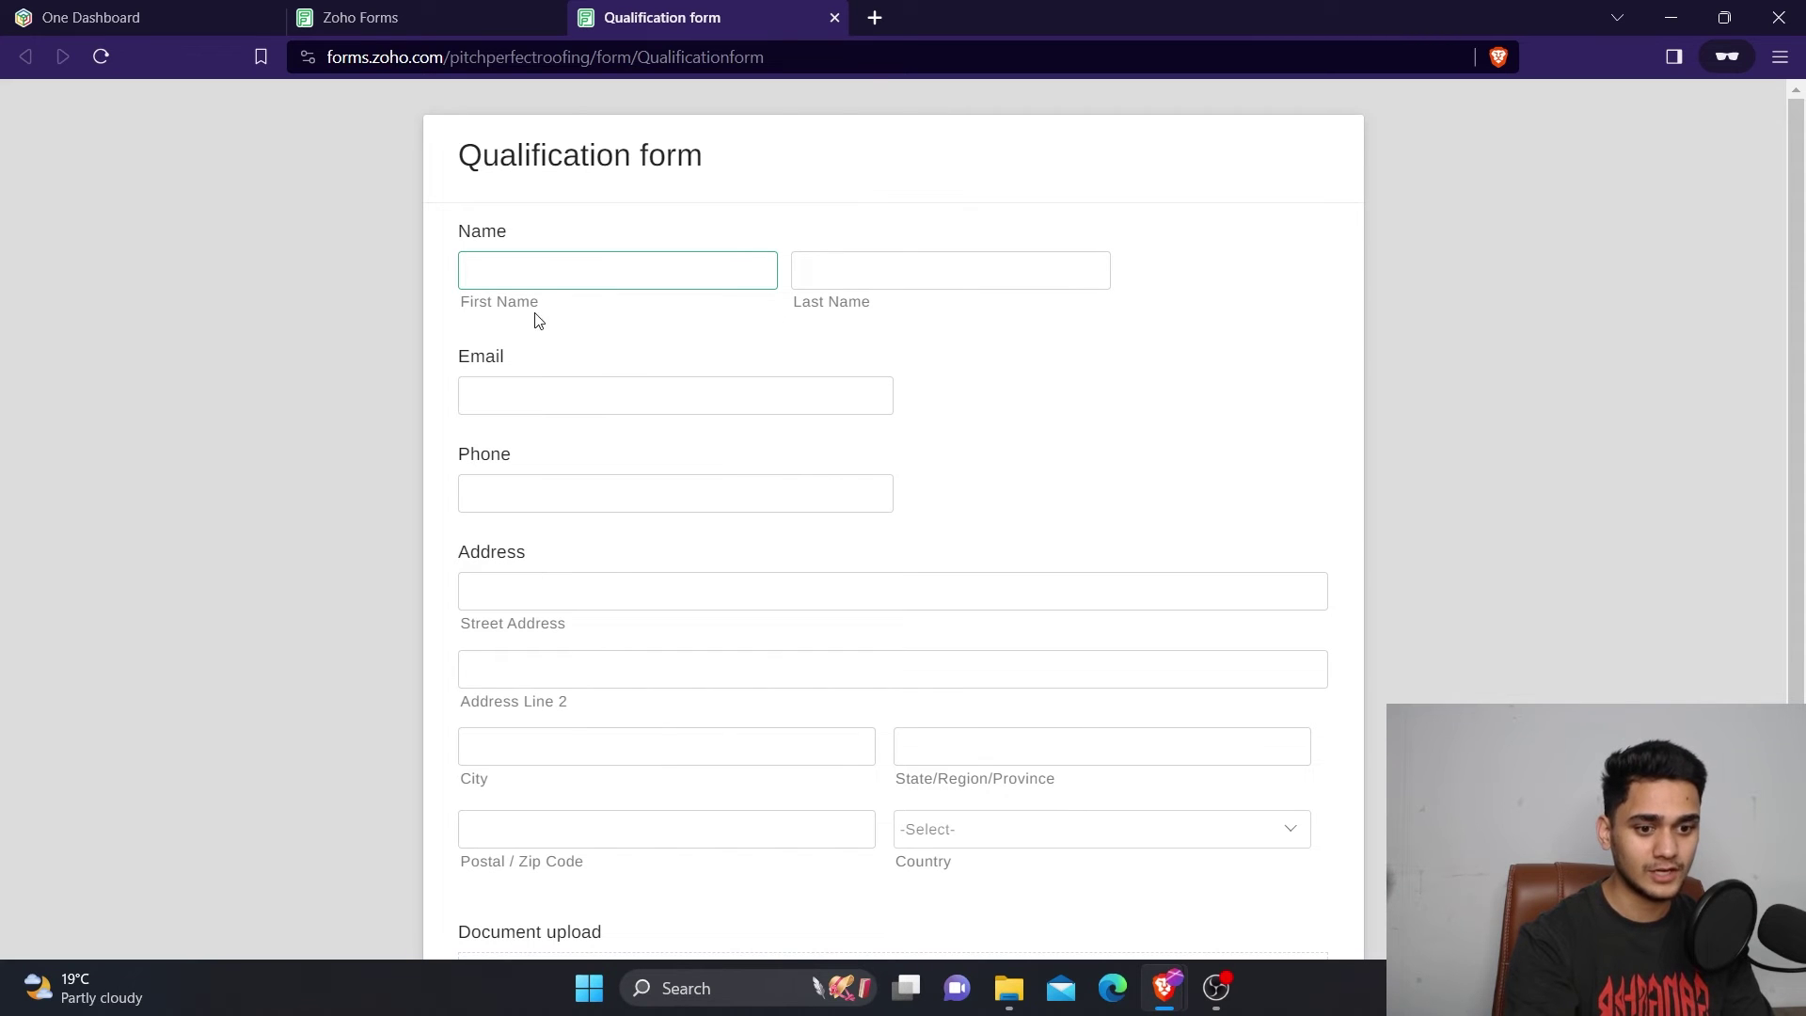
scroll(529, 442, "down", 3)
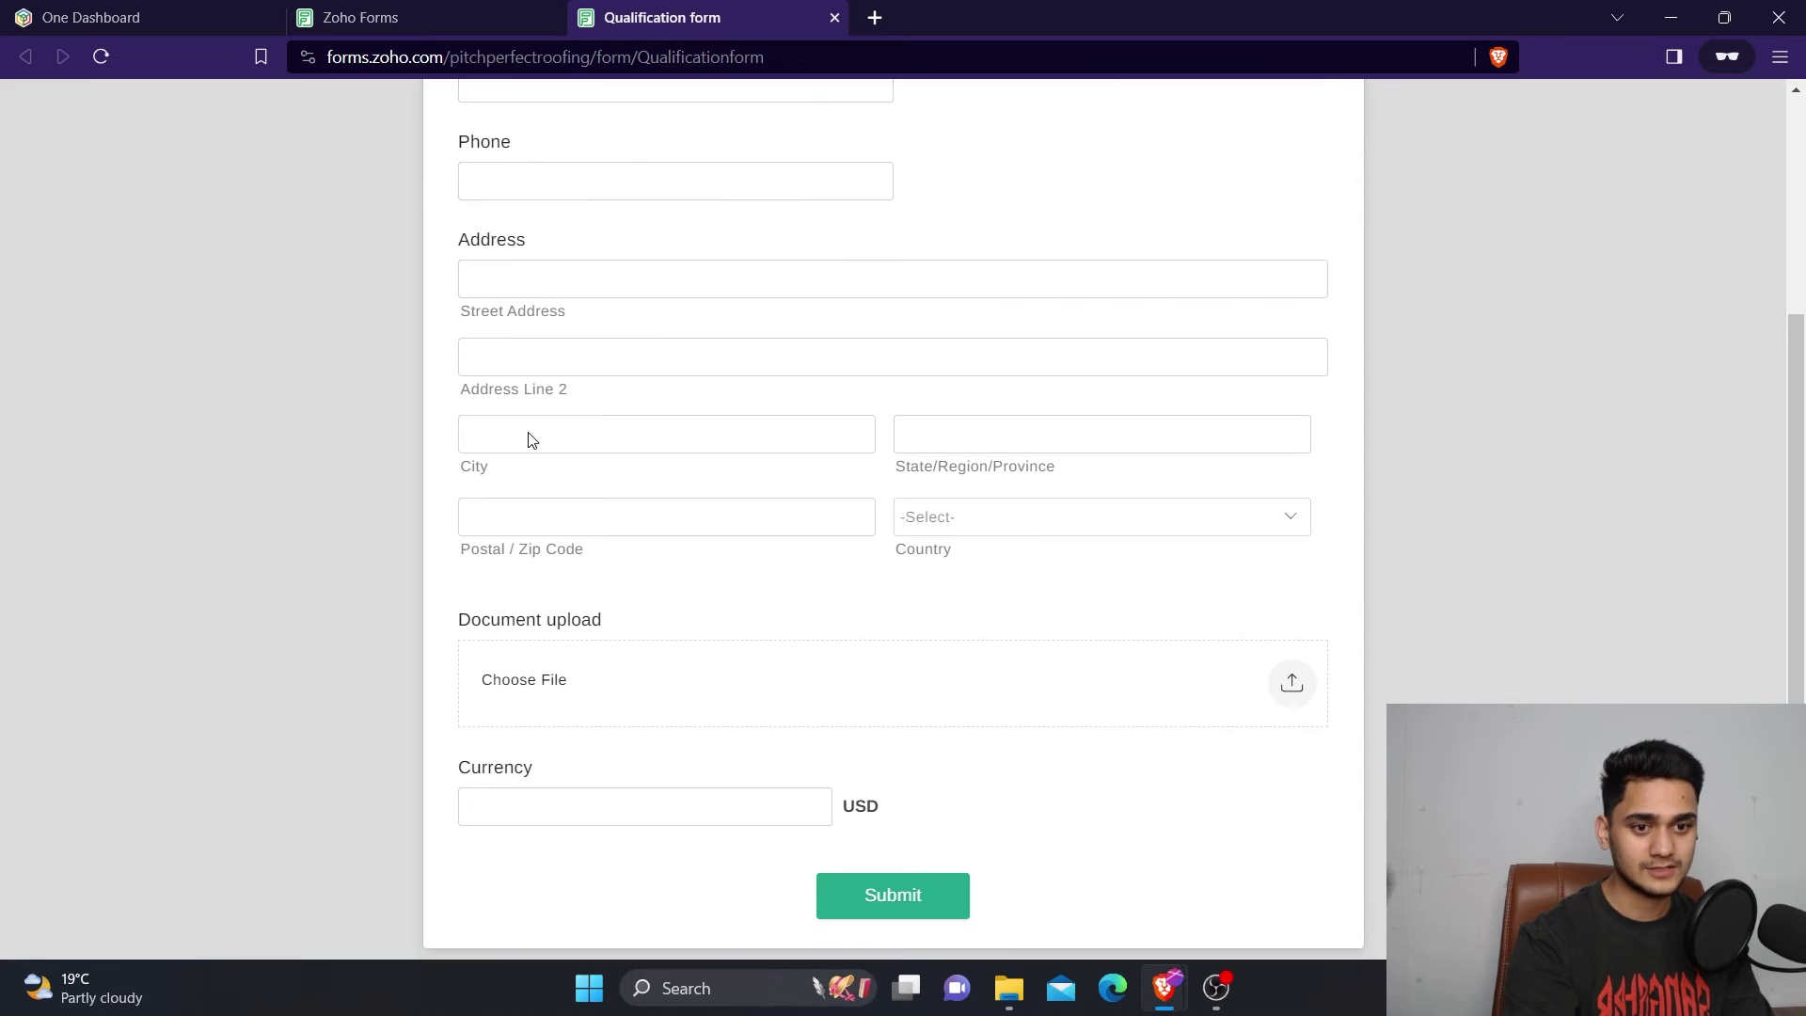
left_click(436, 17)
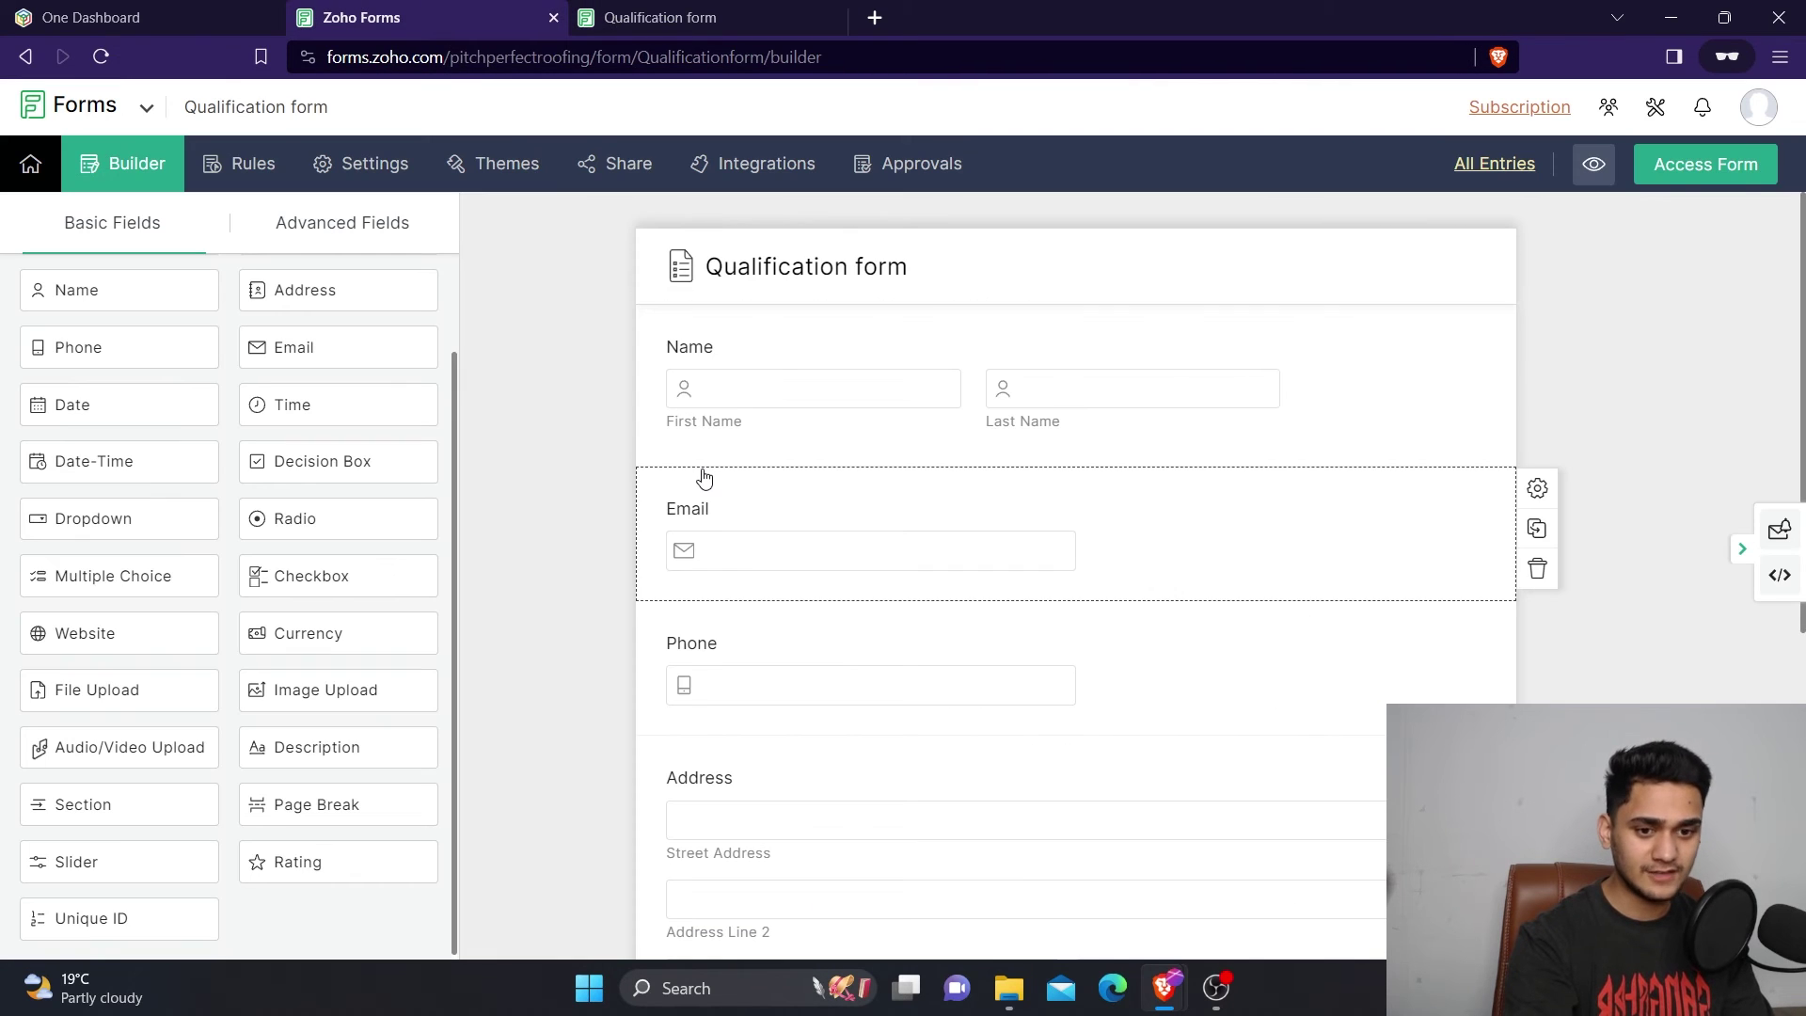
Scroll the builder down to the Document upload and Currency fields, then go to Integrations
scroll(527, 497, "down", 6)
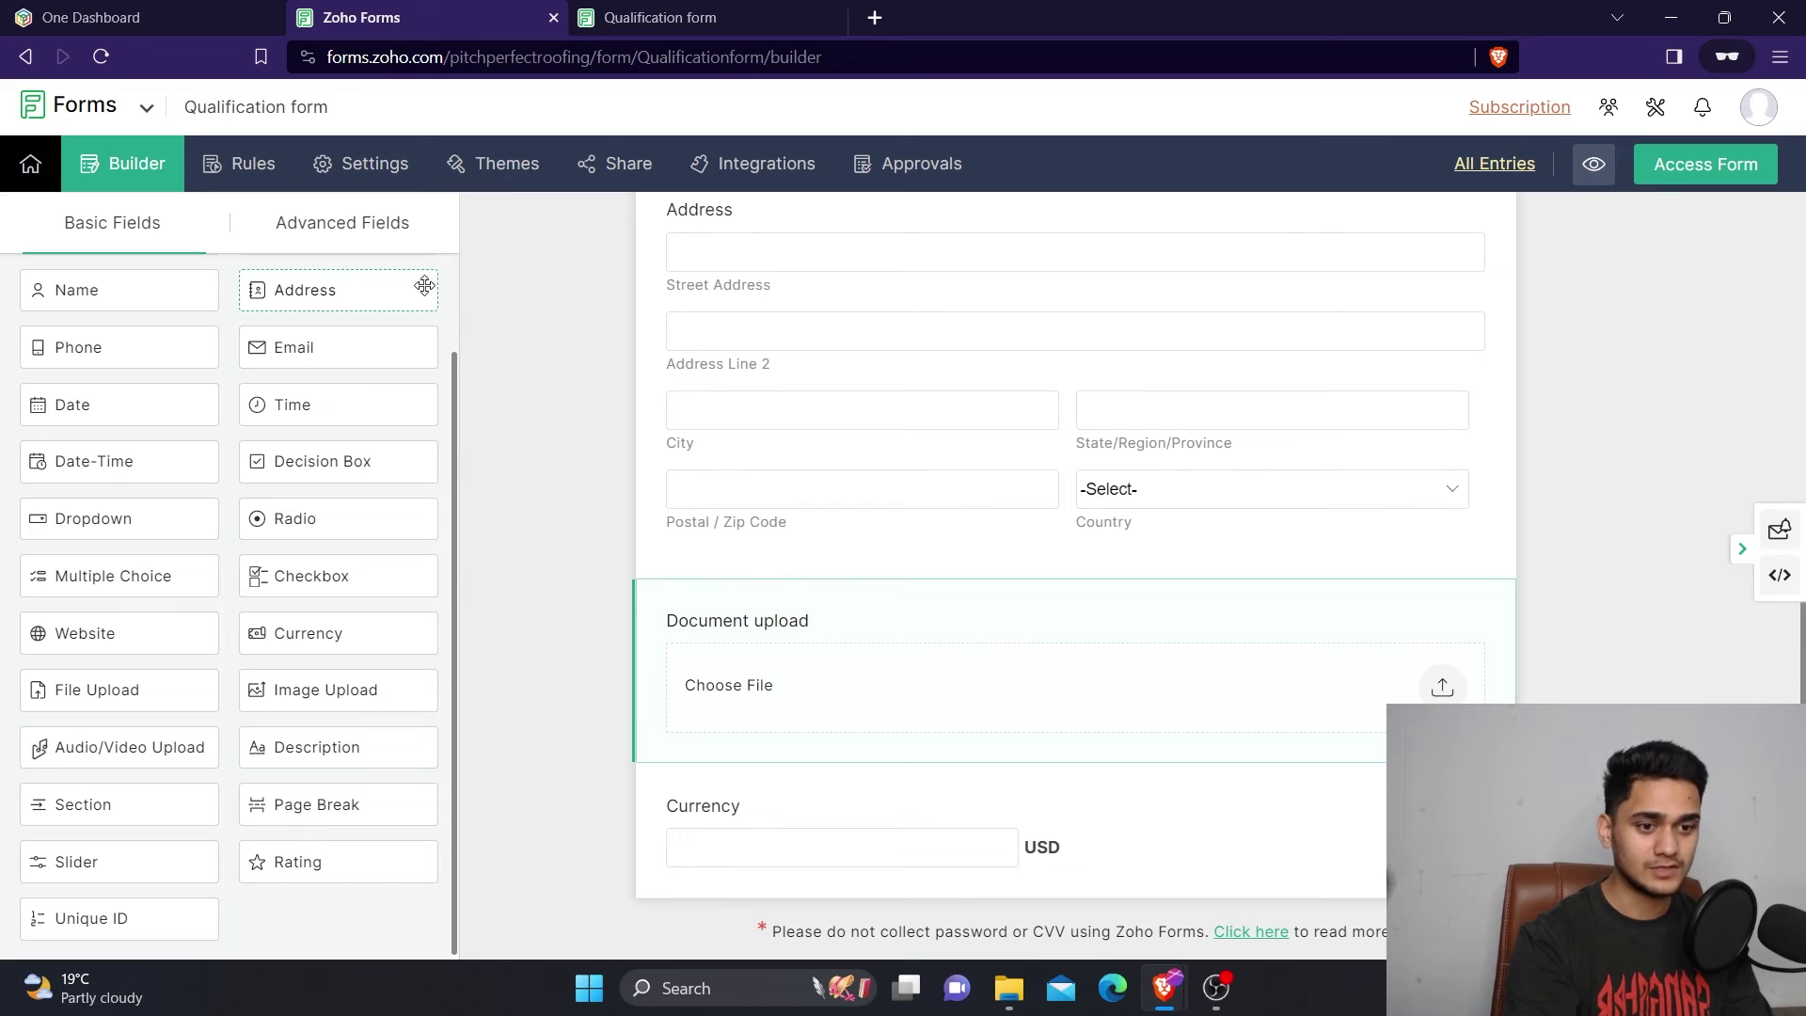
left_click(718, 167)
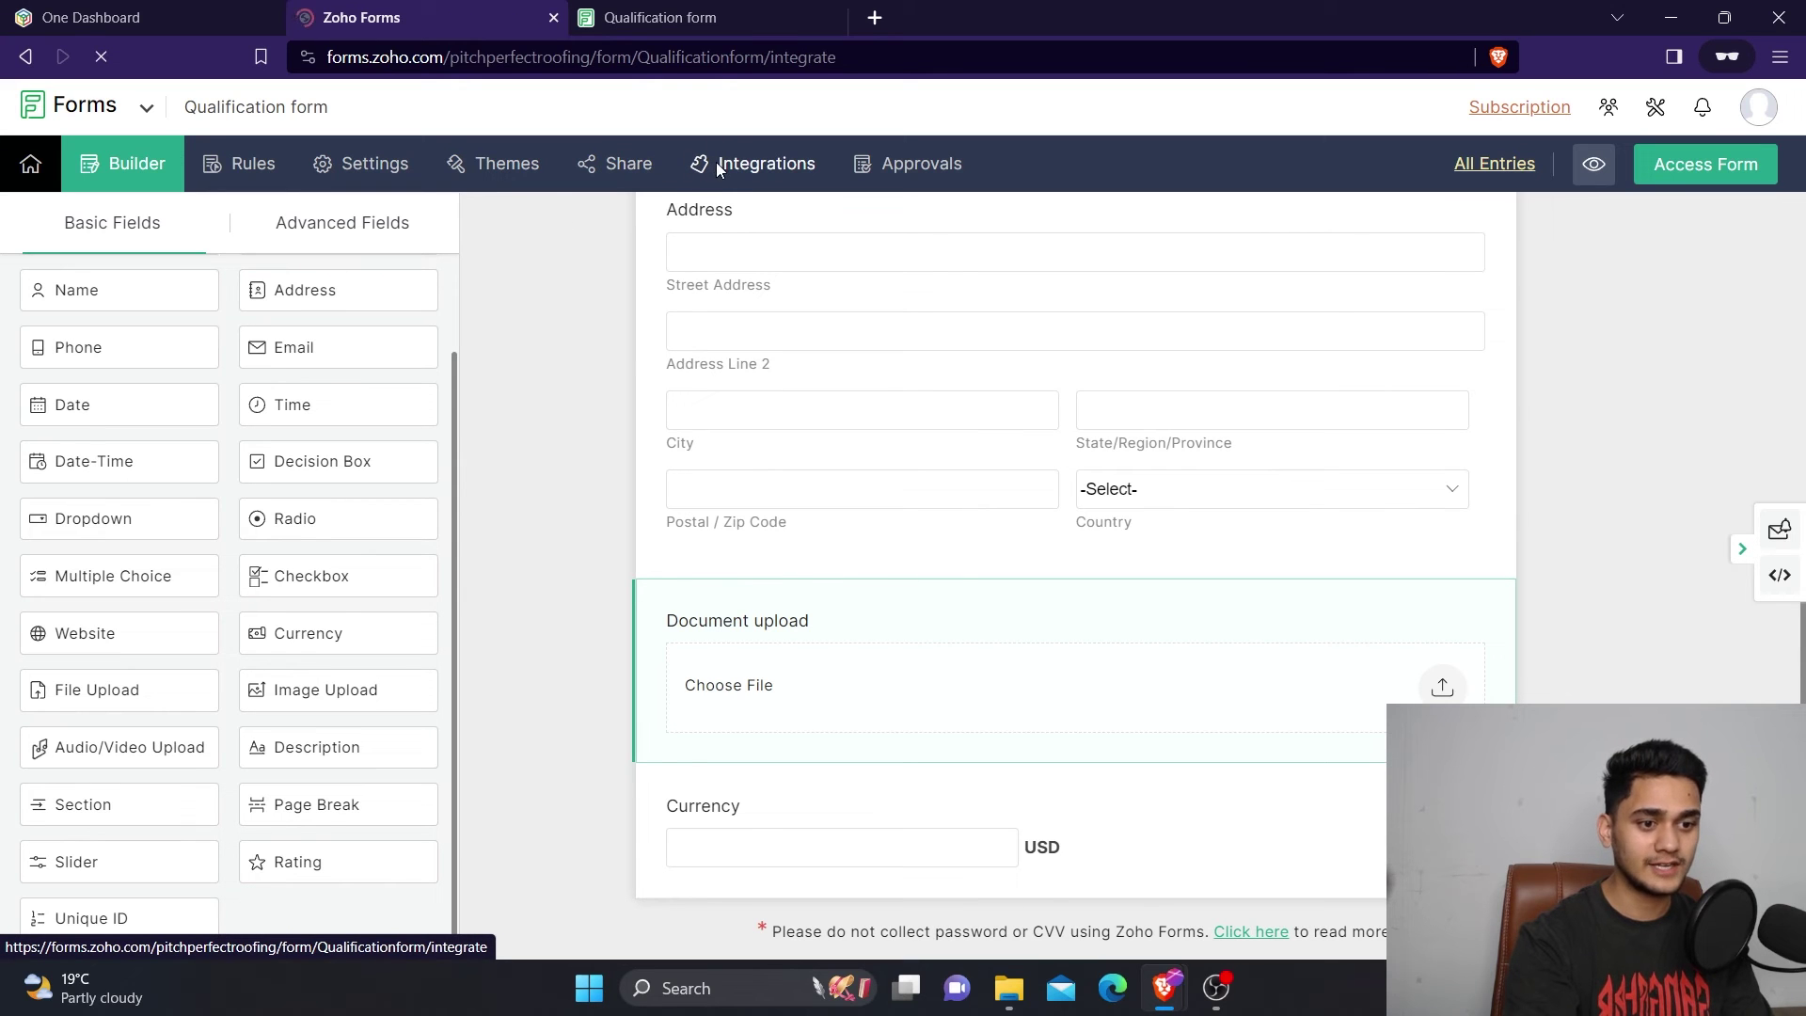